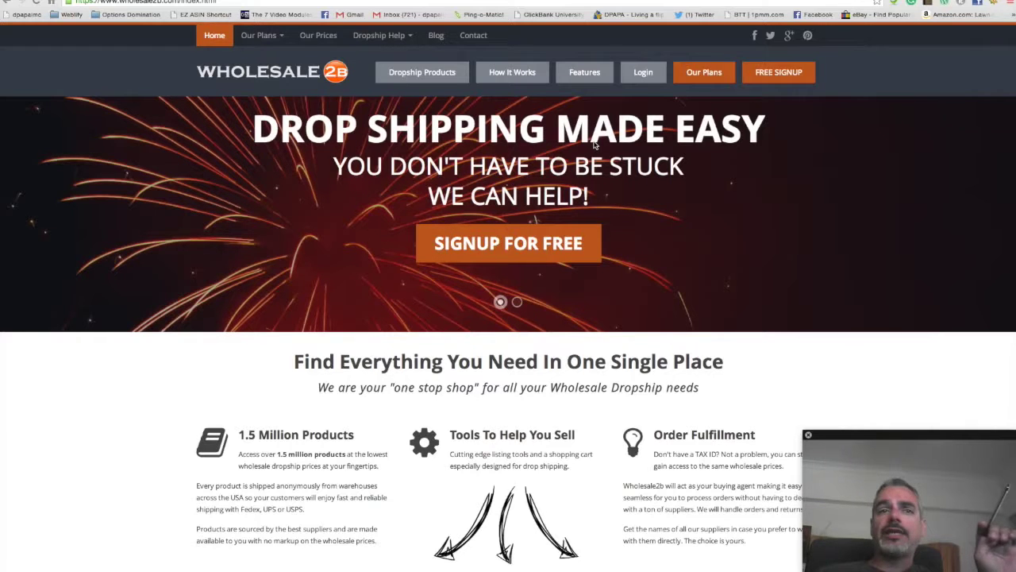
scroll(261, 367, down, 5)
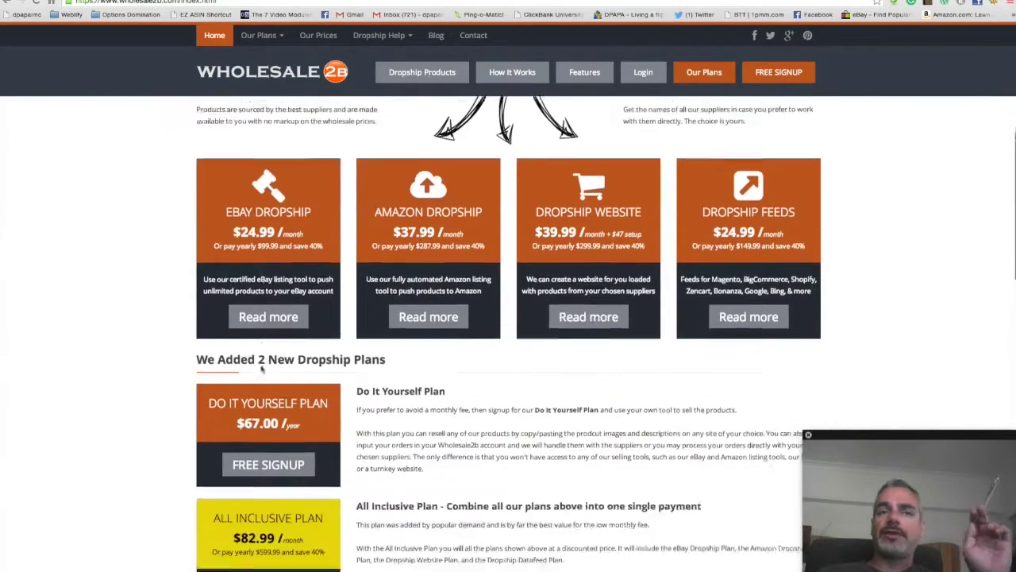
scroll(262, 368, down, 7)
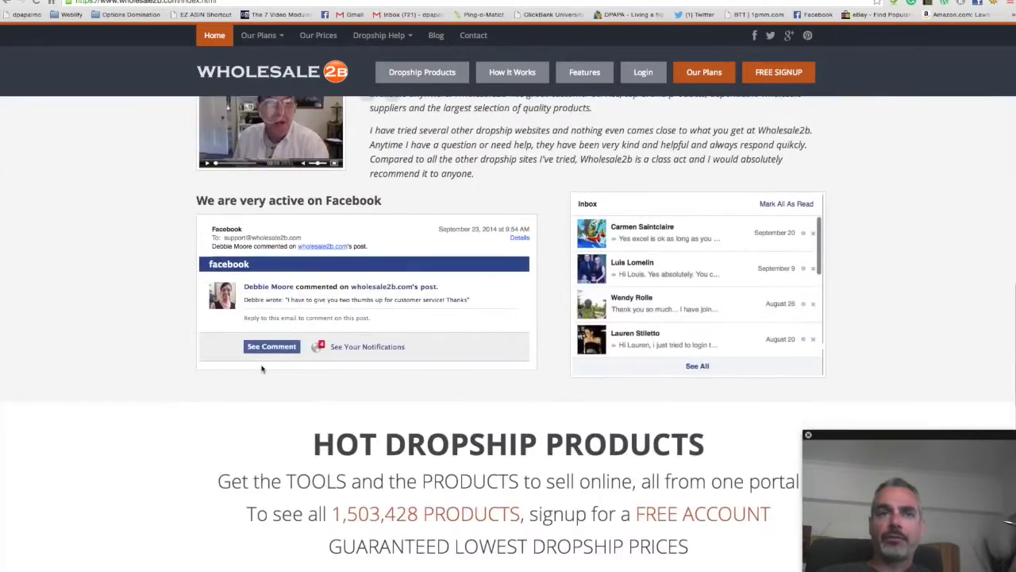
scroll(261, 368, up, 10)
scroll(265, 368, down, 3)
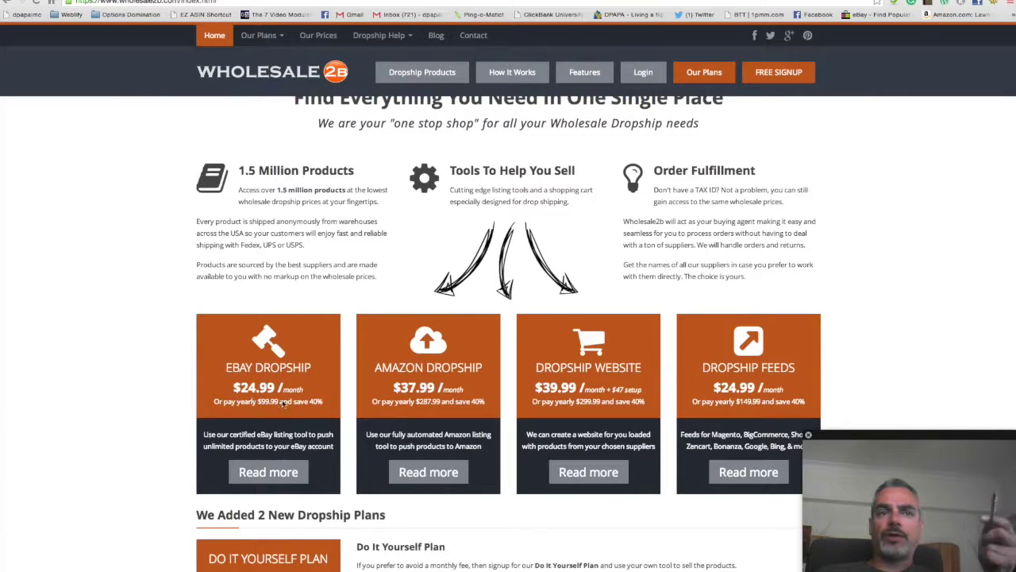
scroll(317, 433, down, 2)
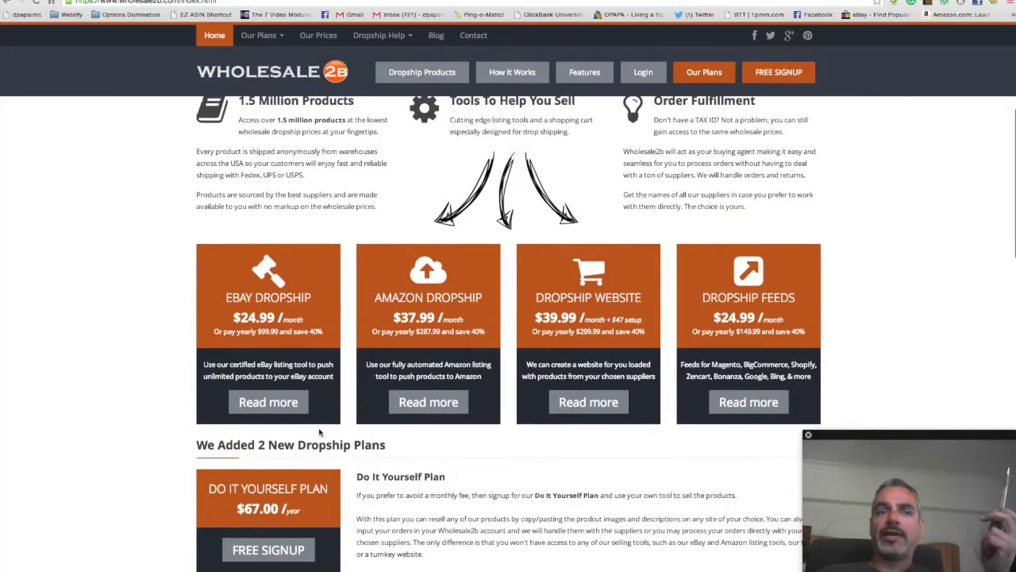
scroll(320, 432, up, 3)
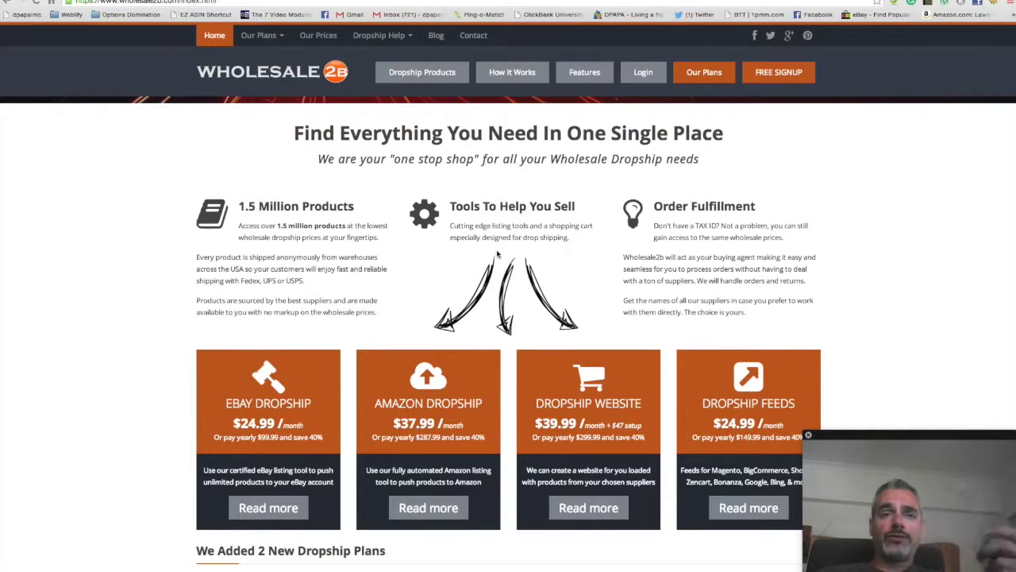
scroll(498, 254, down, 3)
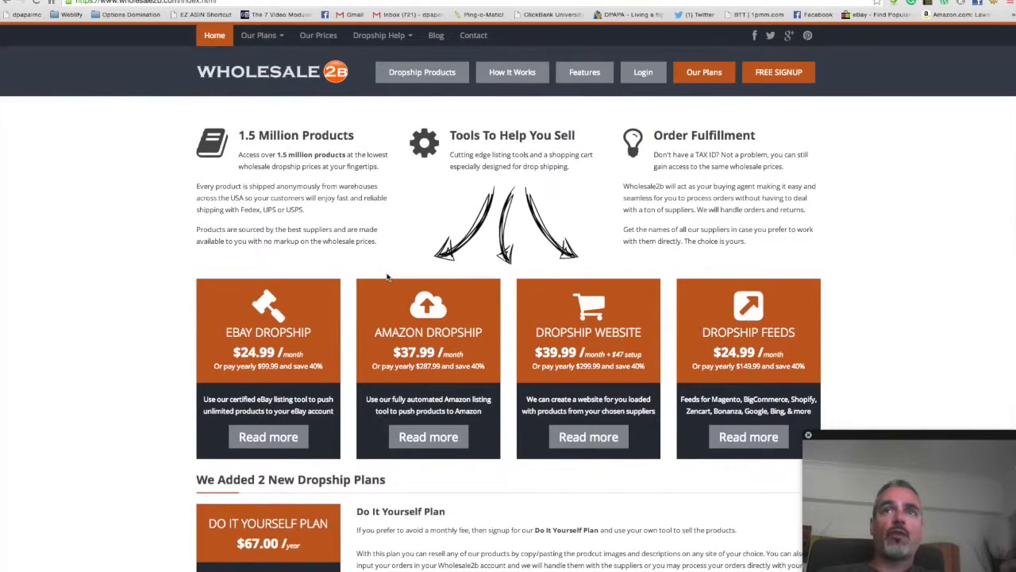
scroll(386, 278, up, 2)
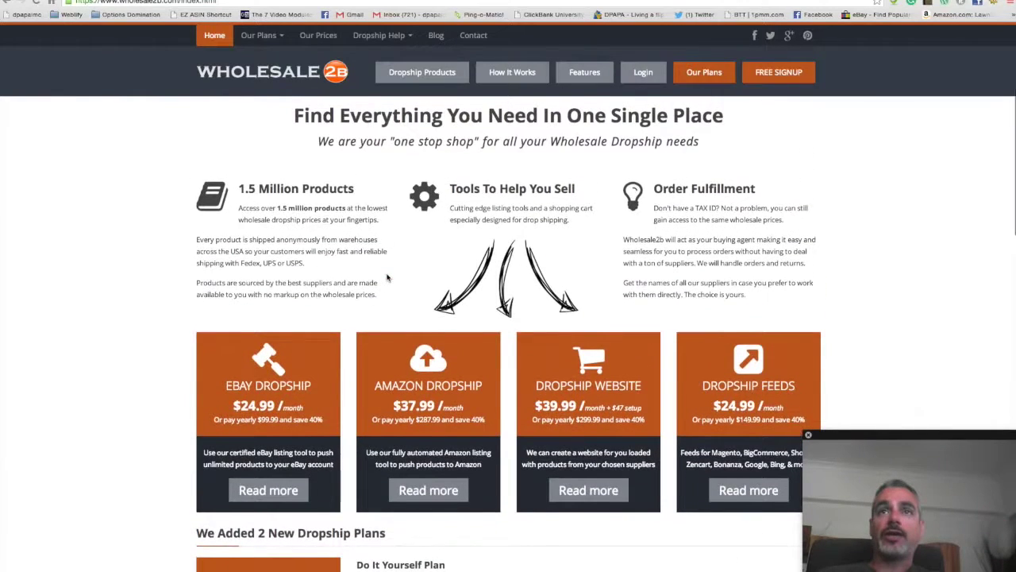
Step: Log in to the member account with the account username, password and confirmation code
click(646, 76)
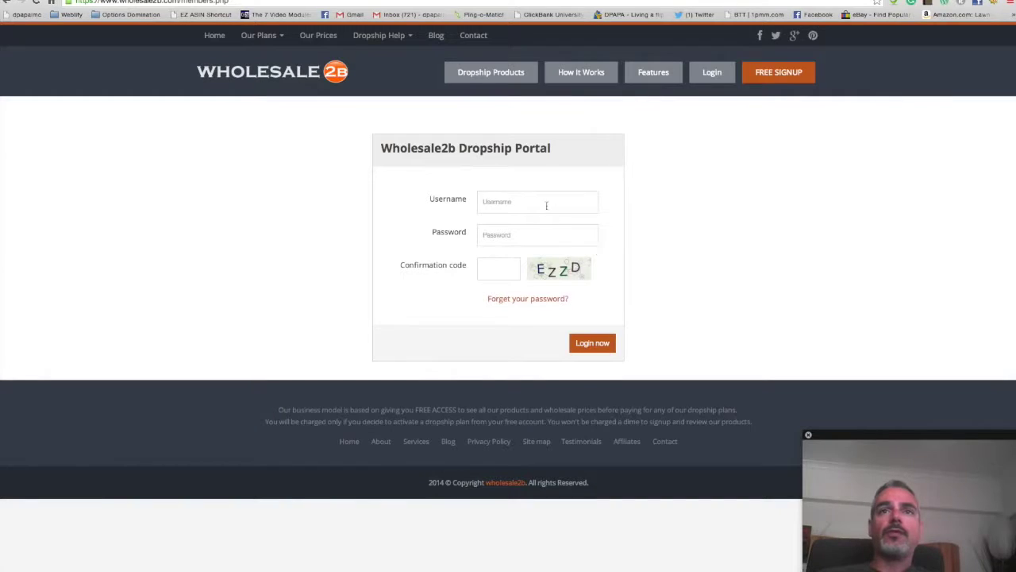
click(548, 202)
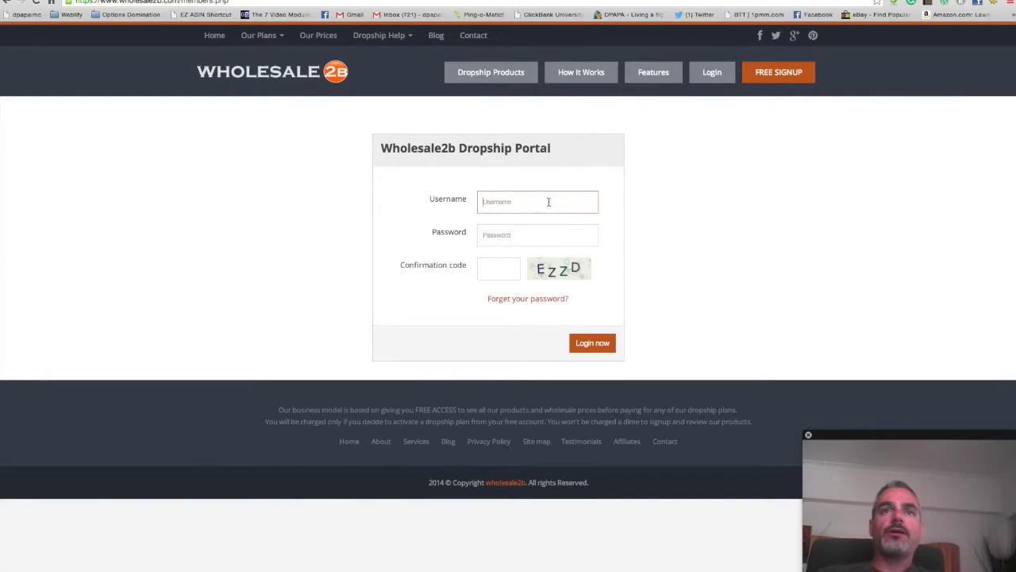
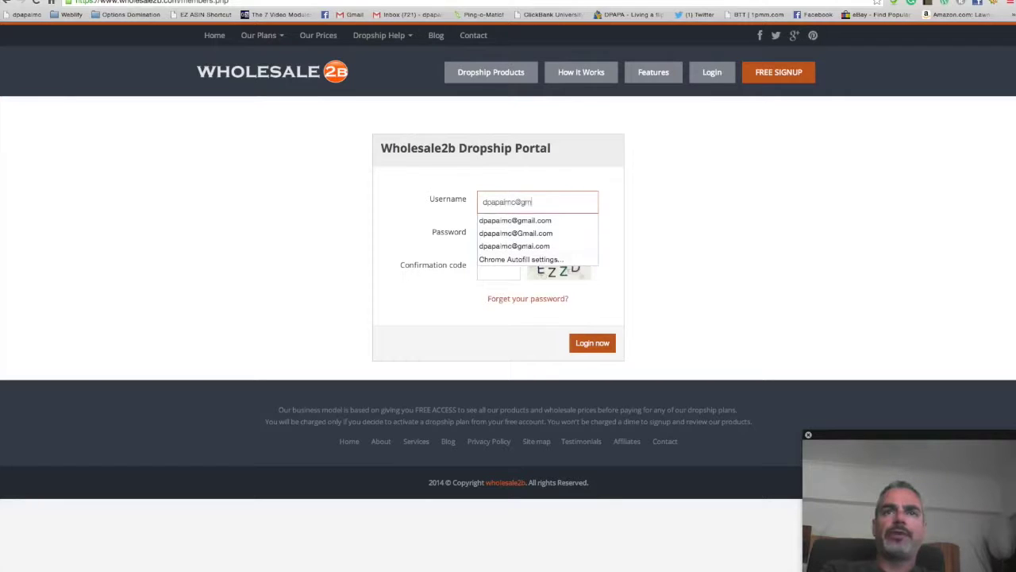
key(Tab)
text(••••••••••)
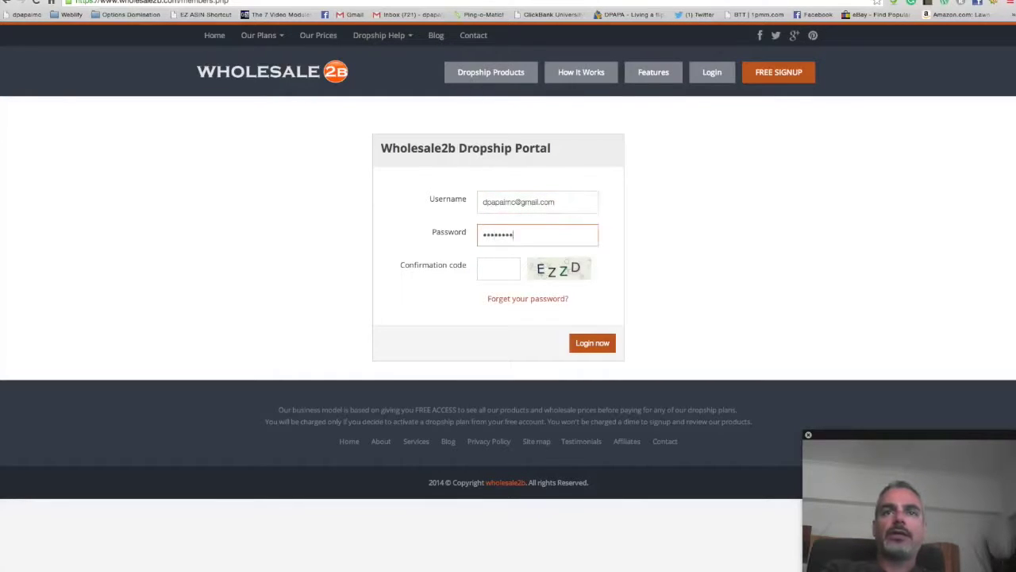
key(BackSpace)
key(BackSpace)
key(BackSpace)
key(BackSpace)
key(BackSpace)
key(BackSpace)
key(BackSpace)
key(BackSpace)
key(BackSpace)
key(BackSpace)
text(••••)
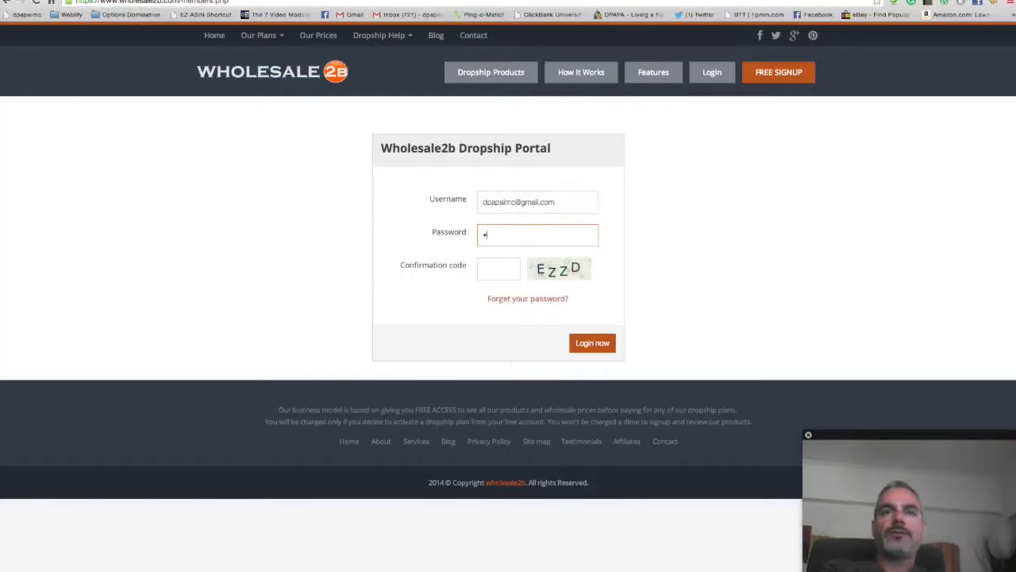
text(•••••)
key(Tab)
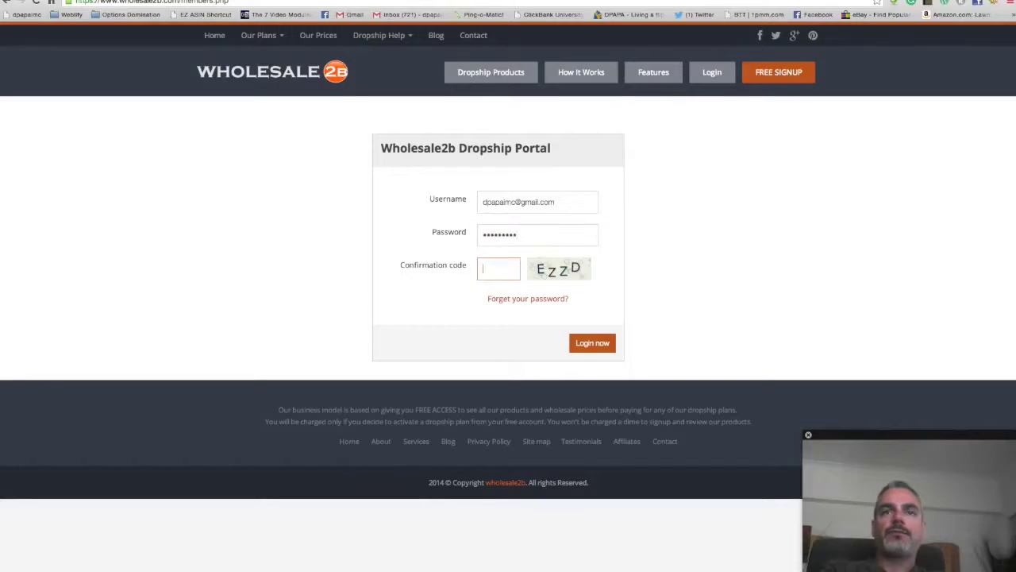
text(EzZD)
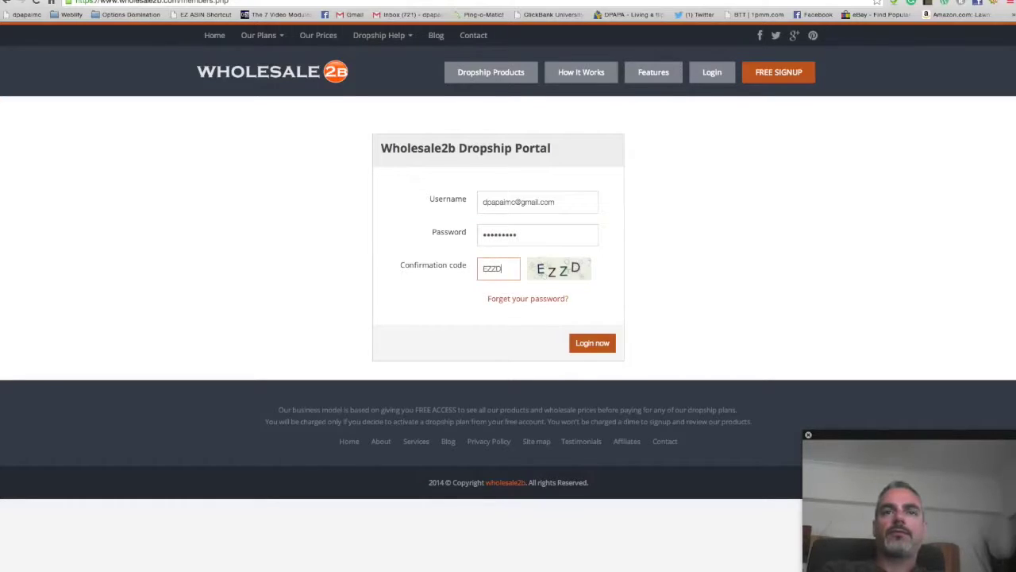
click(576, 344)
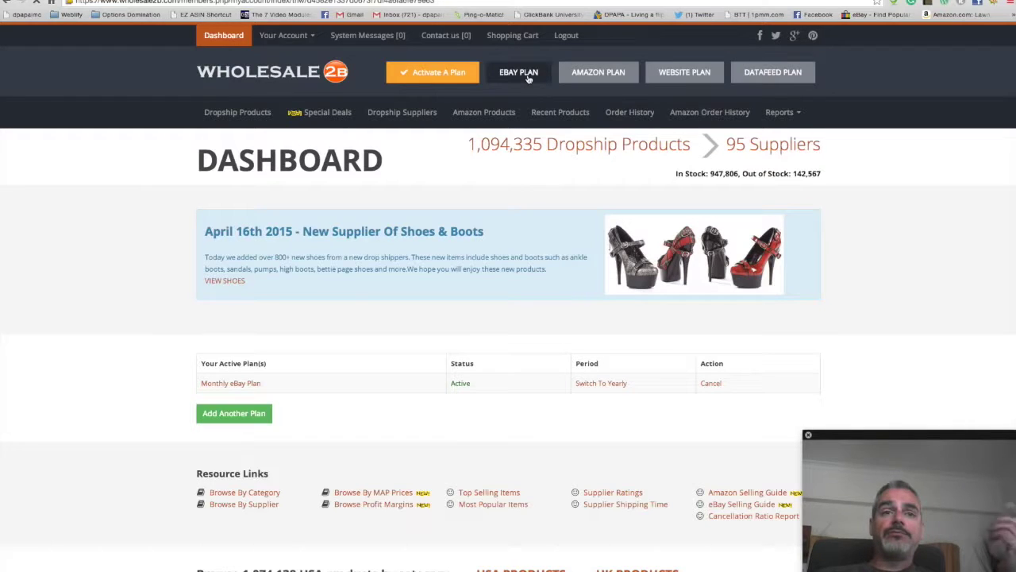
Step: Open EBAY PLAN and scroll through its 18-item auction list
click(518, 72)
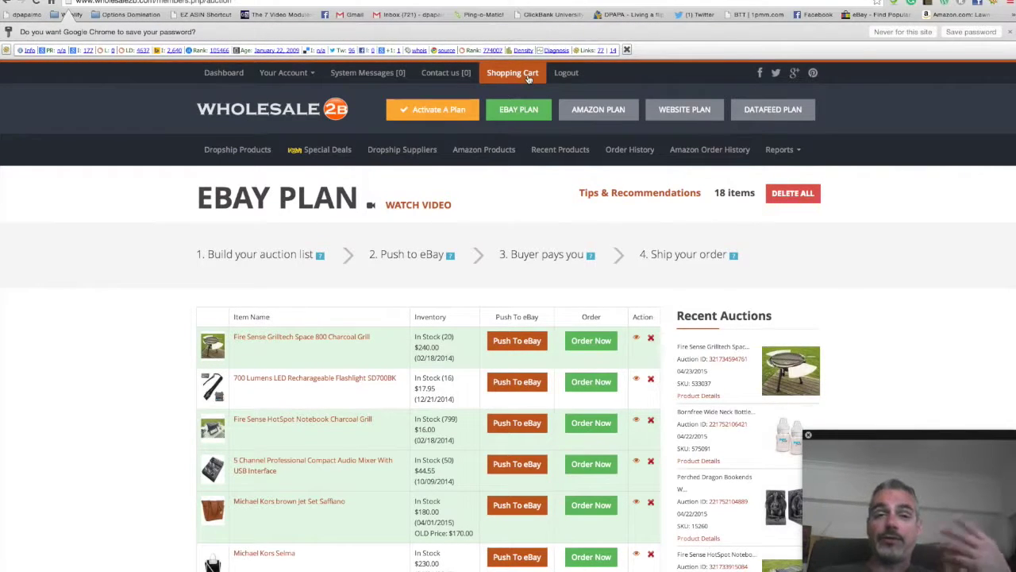
scroll(403, 213, down, 2)
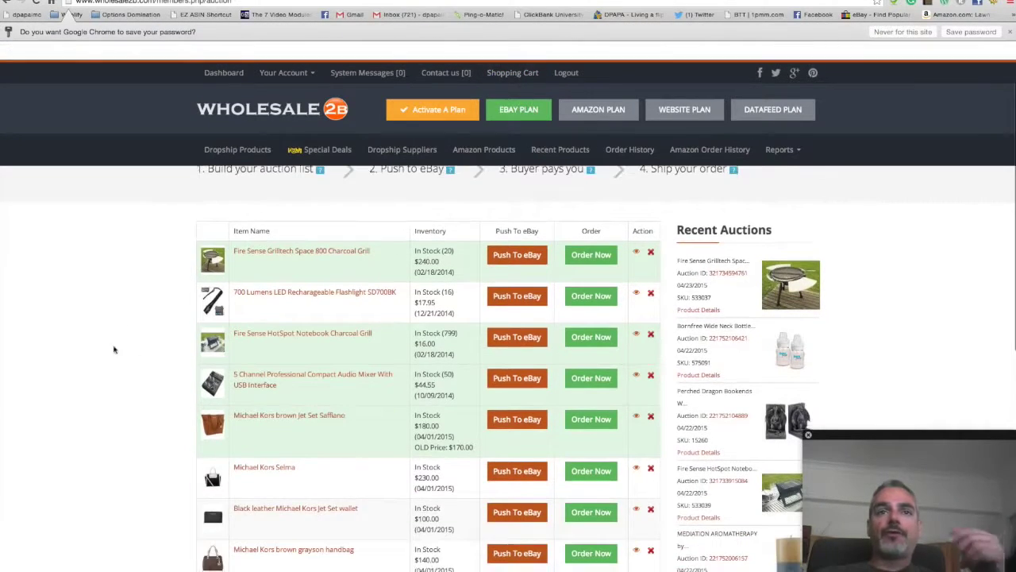
scroll(285, 293, up, 2)
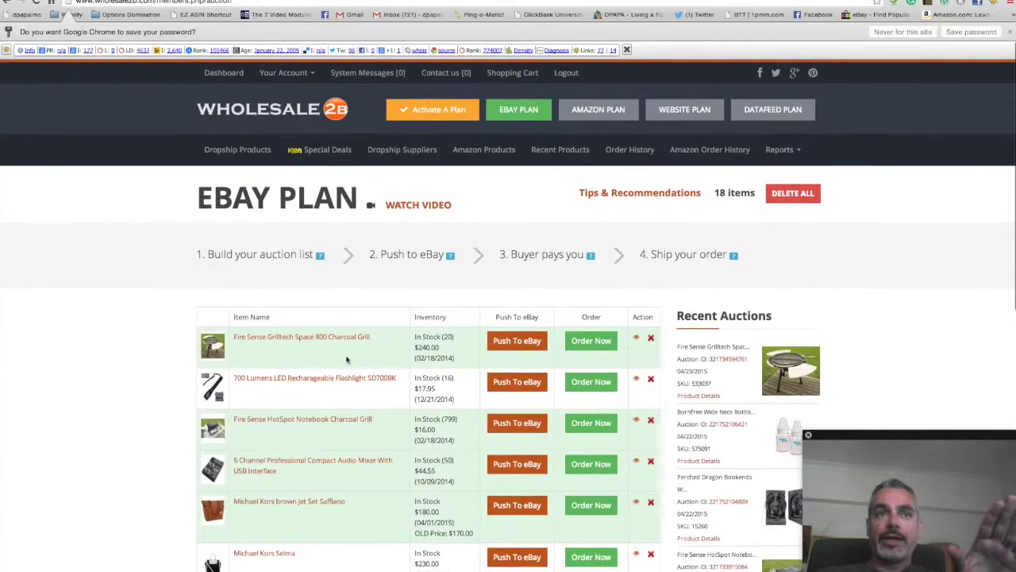
scroll(220, 209, down, 7)
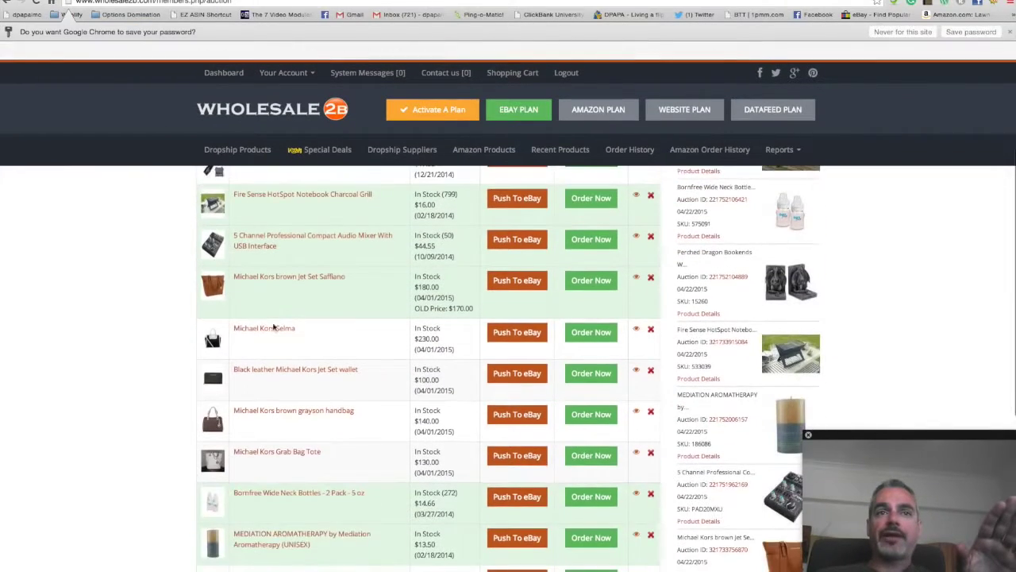
scroll(360, 341, down, 5)
scroll(345, 379, up, 12)
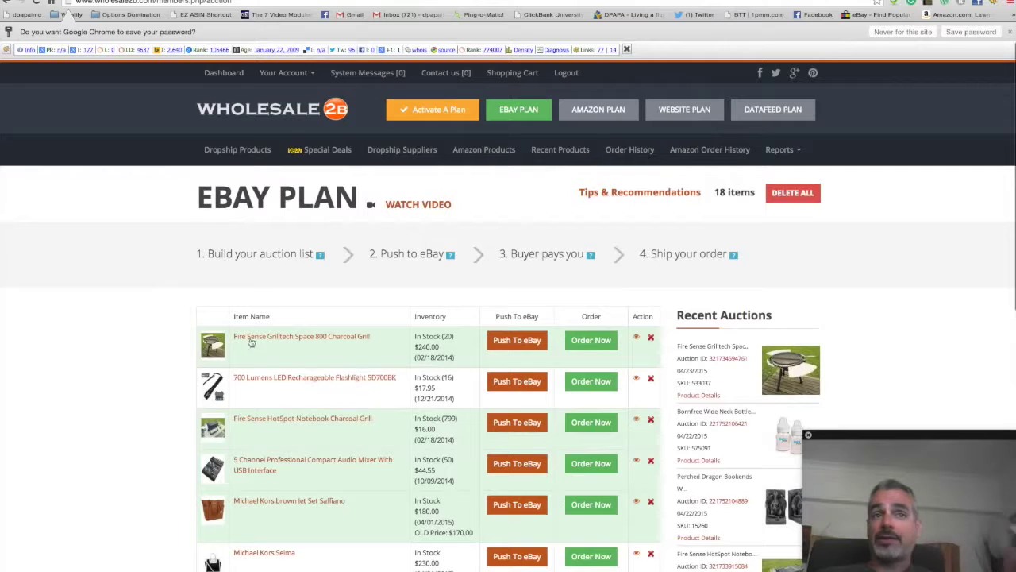
scroll(310, 439, down, 4)
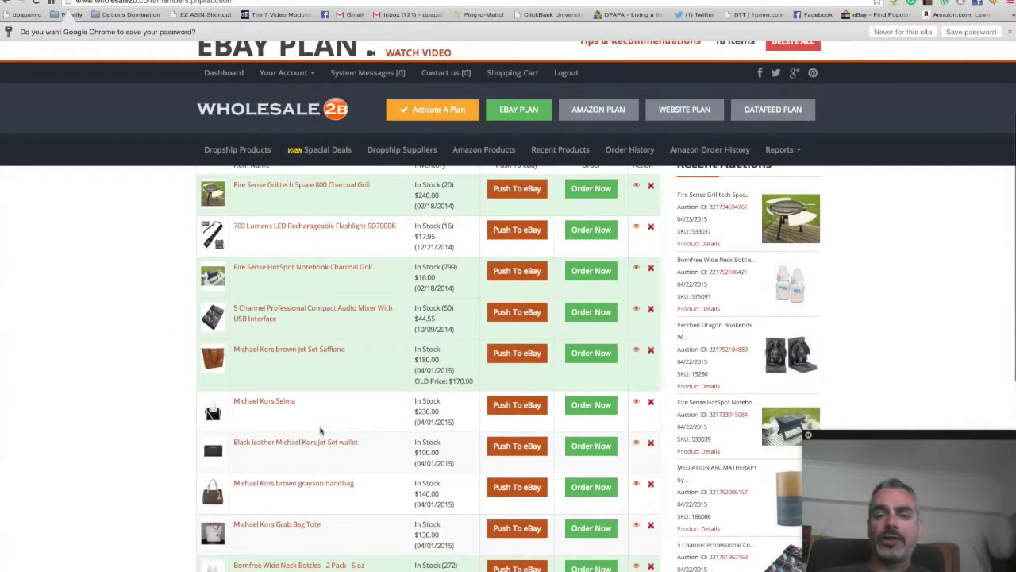
scroll(321, 430, up, 1)
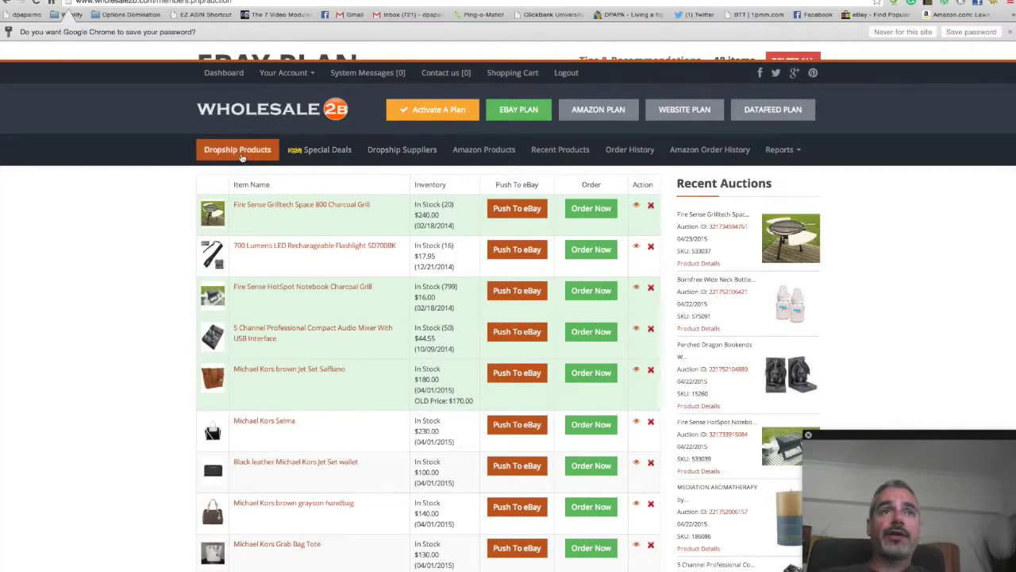
click(241, 156)
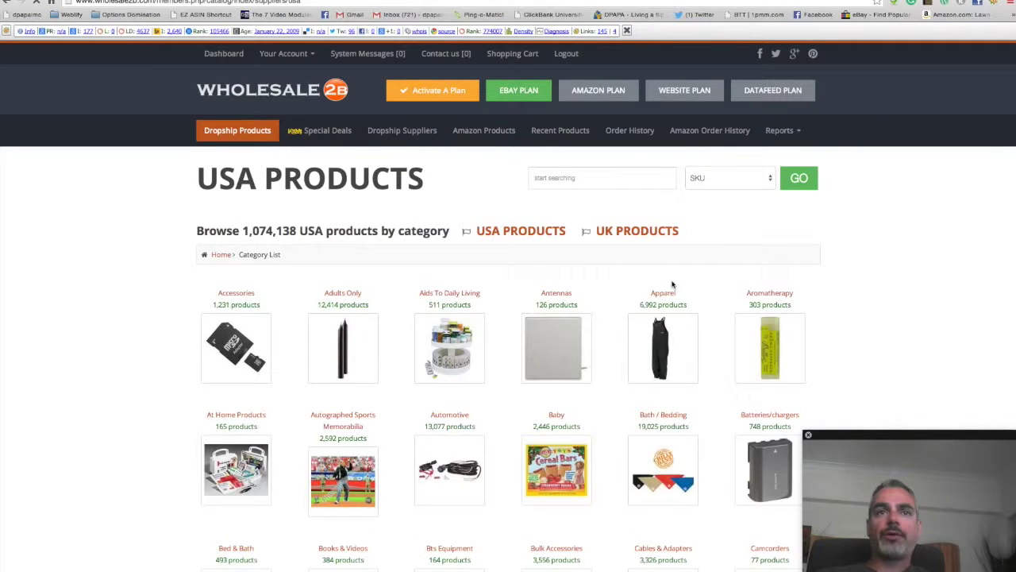
scroll(411, 255, down, 2)
scroll(398, 301, down, 2)
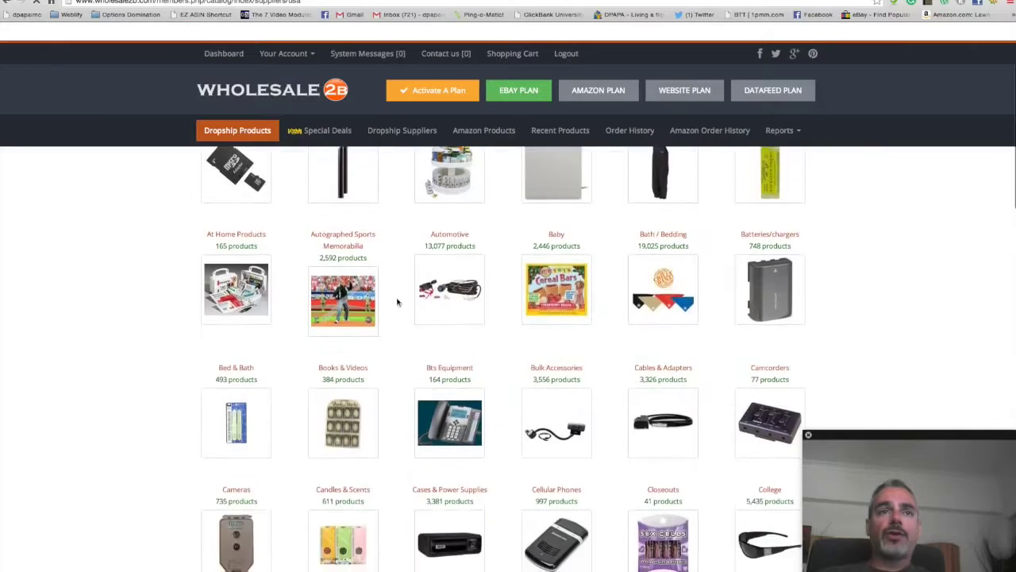
scroll(516, 270, down, 10)
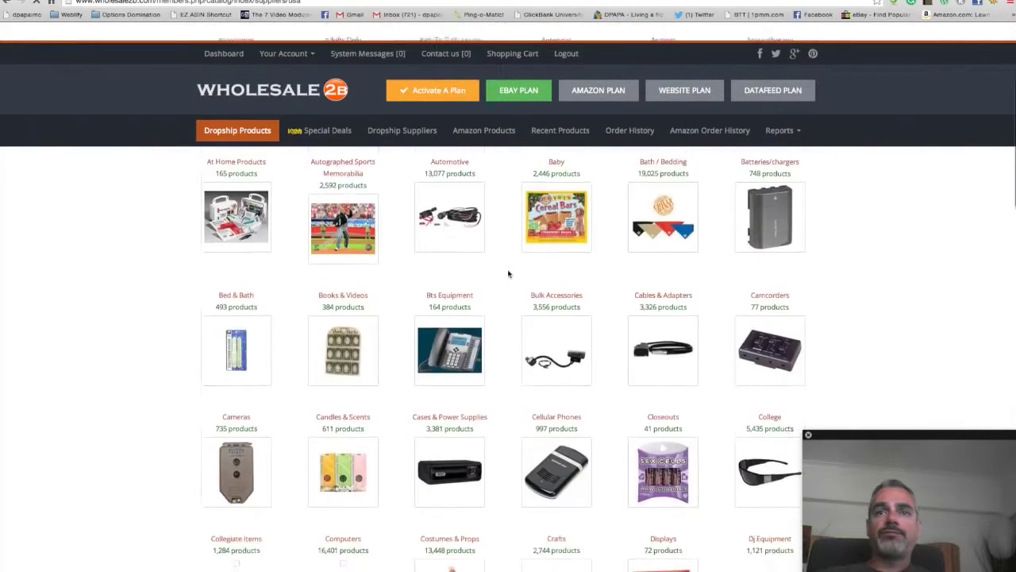
scroll(509, 274, down, 5)
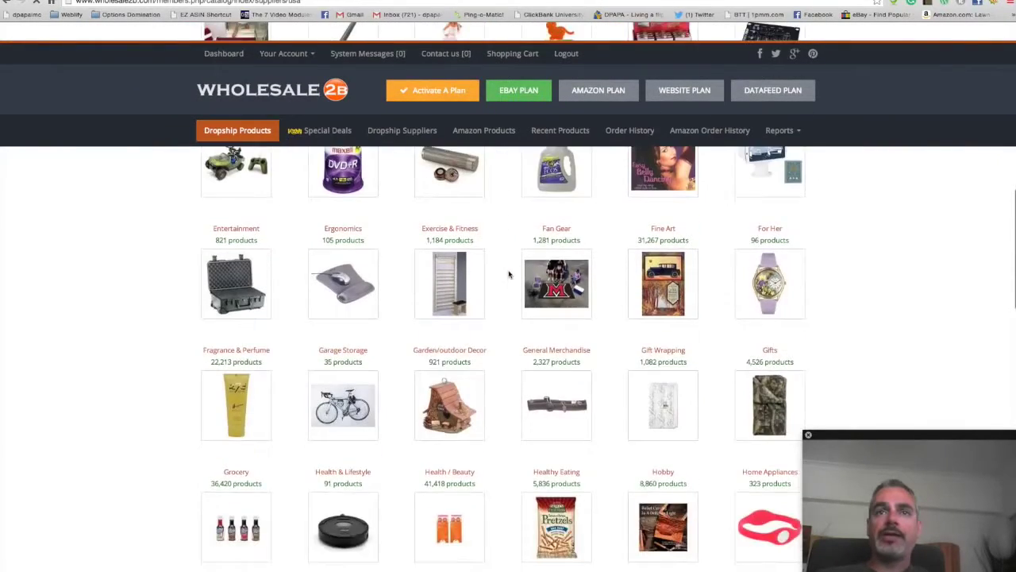
scroll(509, 273, down, 2)
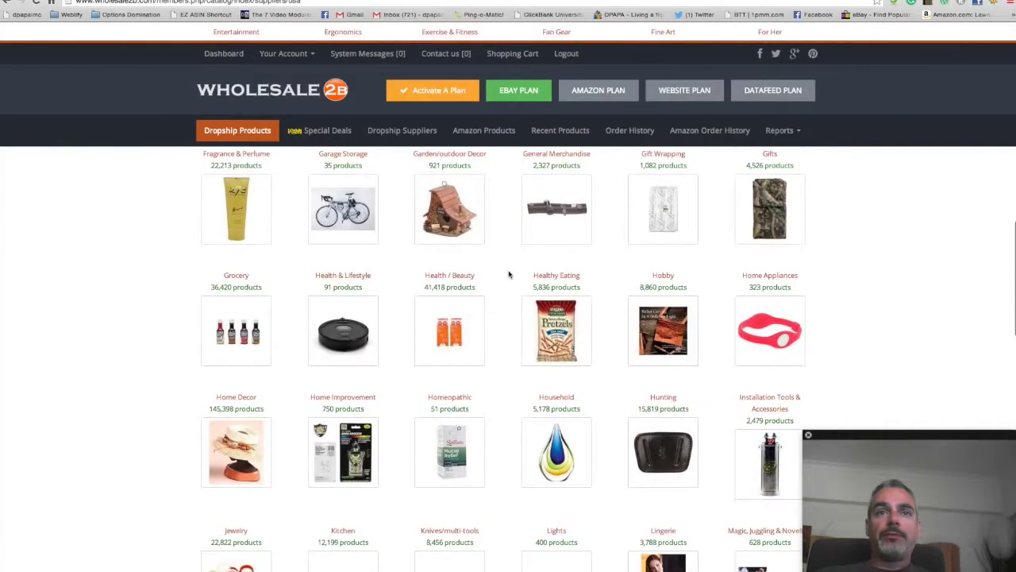
scroll(509, 274, up, 1)
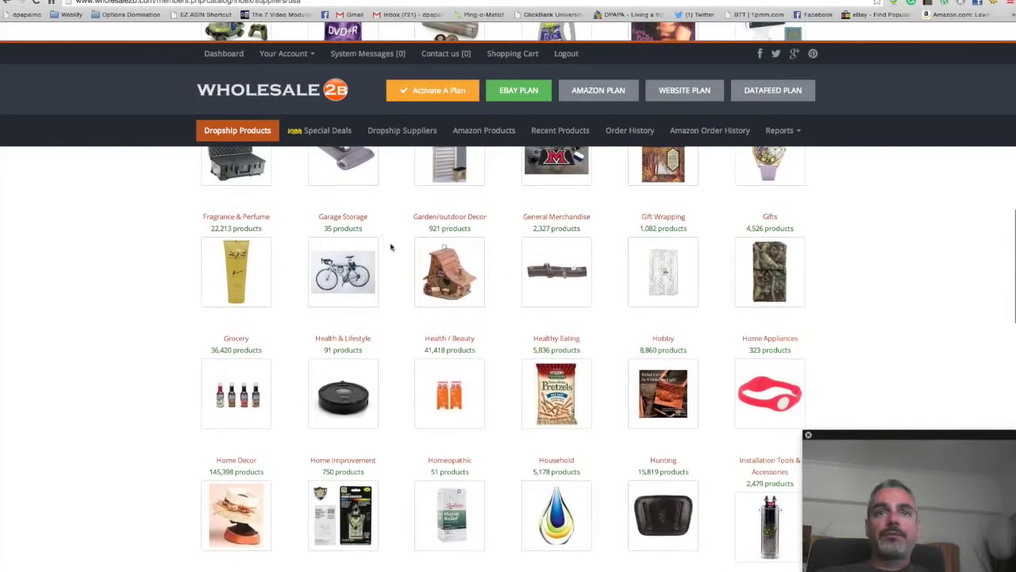
click(444, 219)
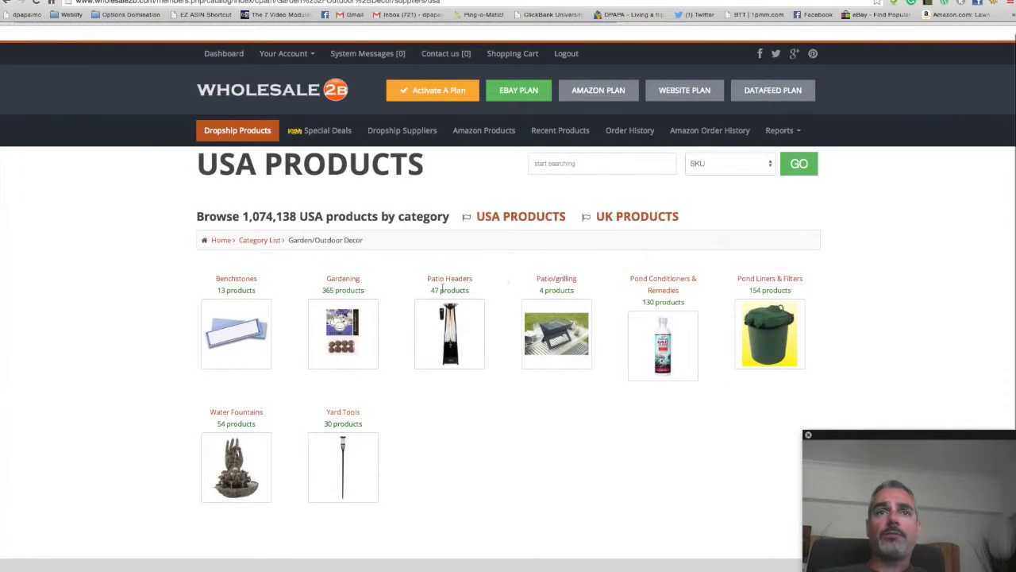
scroll(533, 262, down, 1)
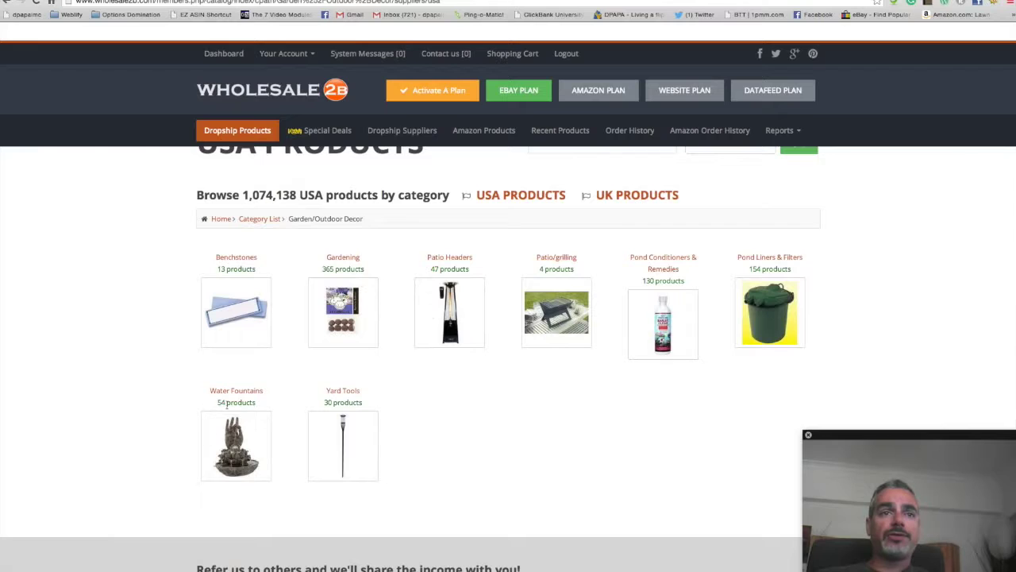
scroll(369, 338, up, 1)
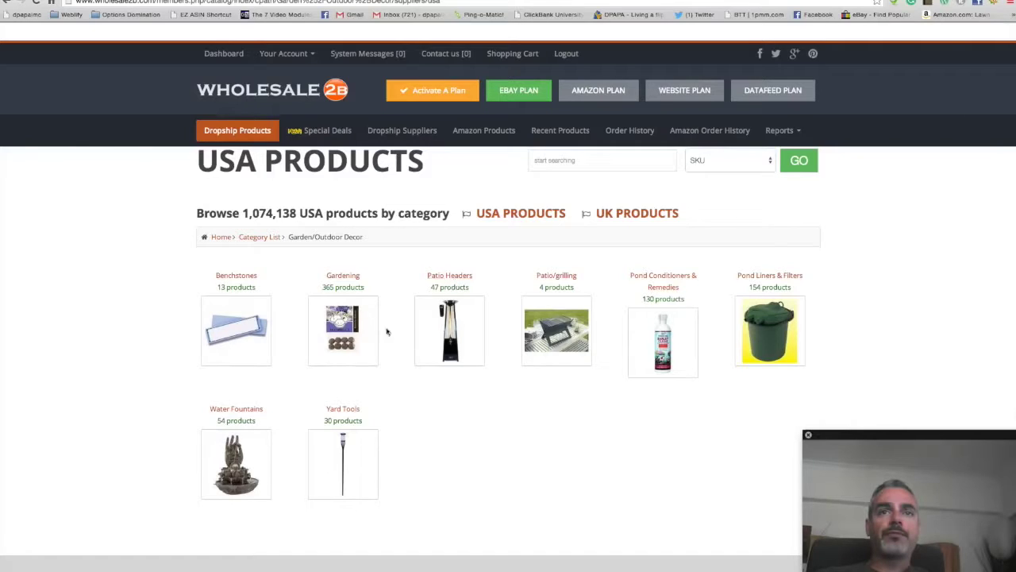
Step: Open Patio/grilling and the Fire Sense Grilltech Space 800 Charcoal Grill product page
click(559, 277)
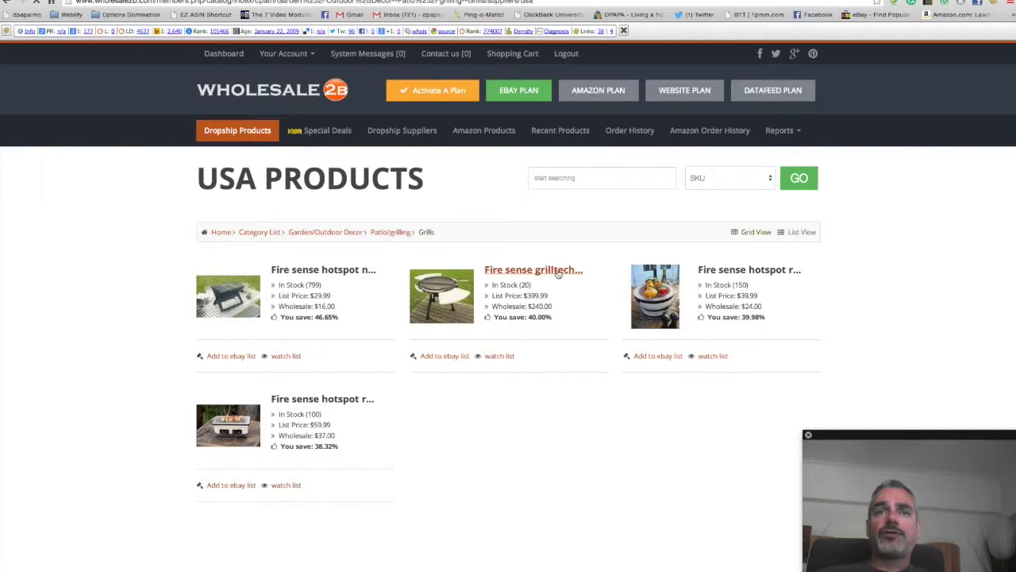
click(559, 273)
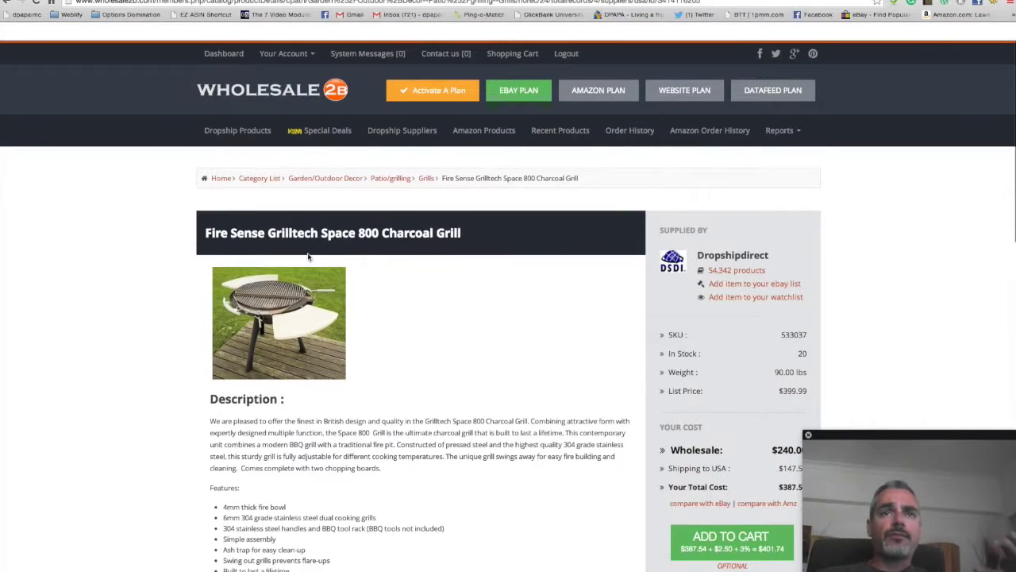
Step: Read through the grill's description, price panel and Return Policy
scroll(380, 315, down, 3)
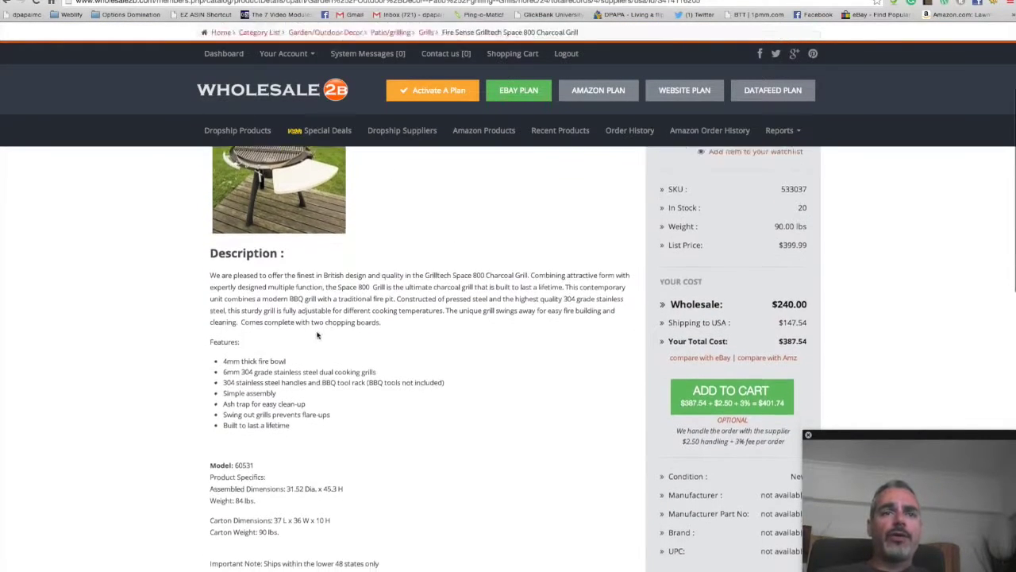
scroll(347, 325, down, 3)
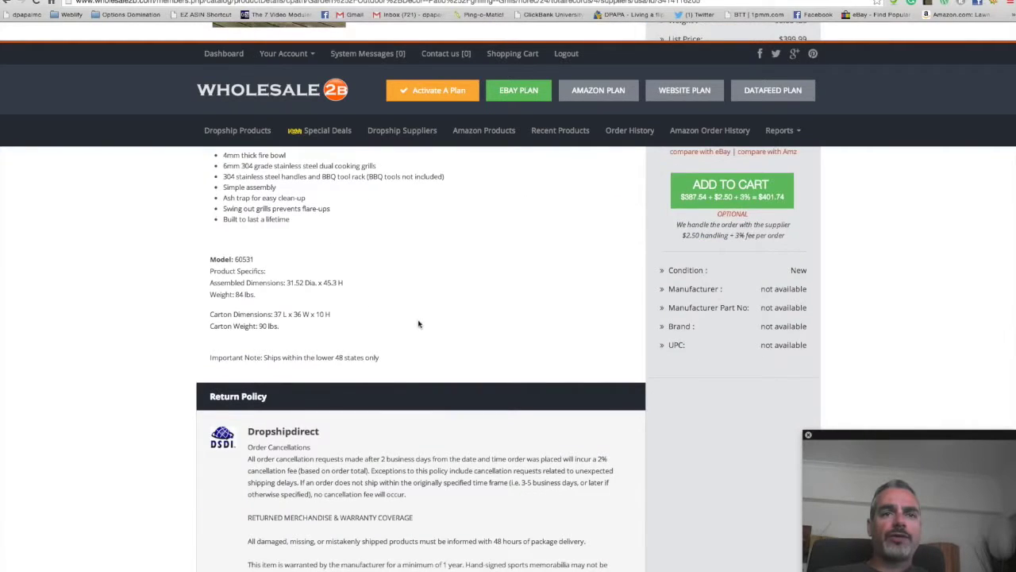
drag(281, 322, 248, 325)
scroll(436, 375, down, 1)
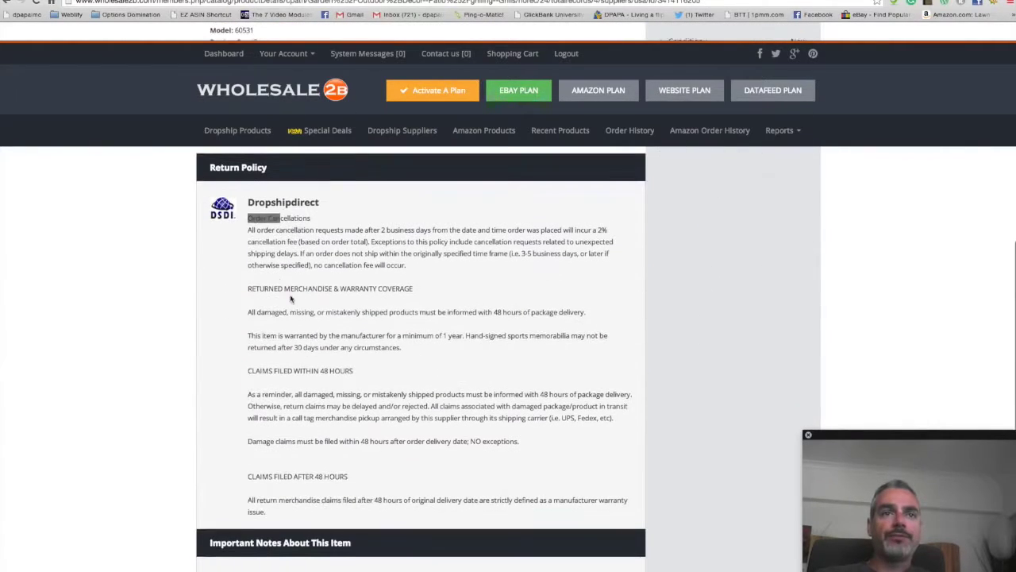
drag(273, 268, 499, 403)
scroll(512, 433, down, 1)
click(512, 433)
scroll(199, 263, up, 1)
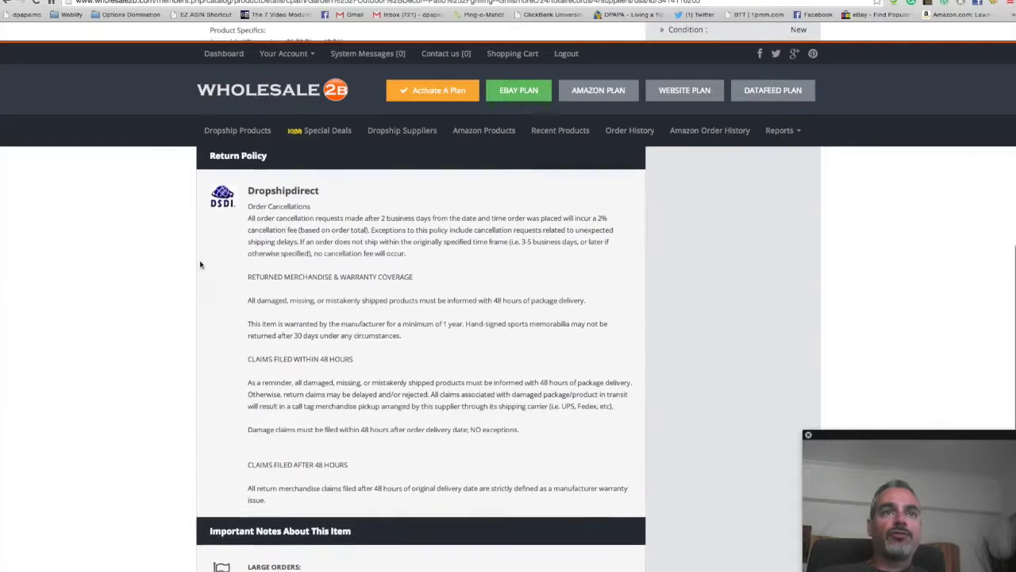
drag(367, 258, 454, 289)
scroll(329, 387, down, 5)
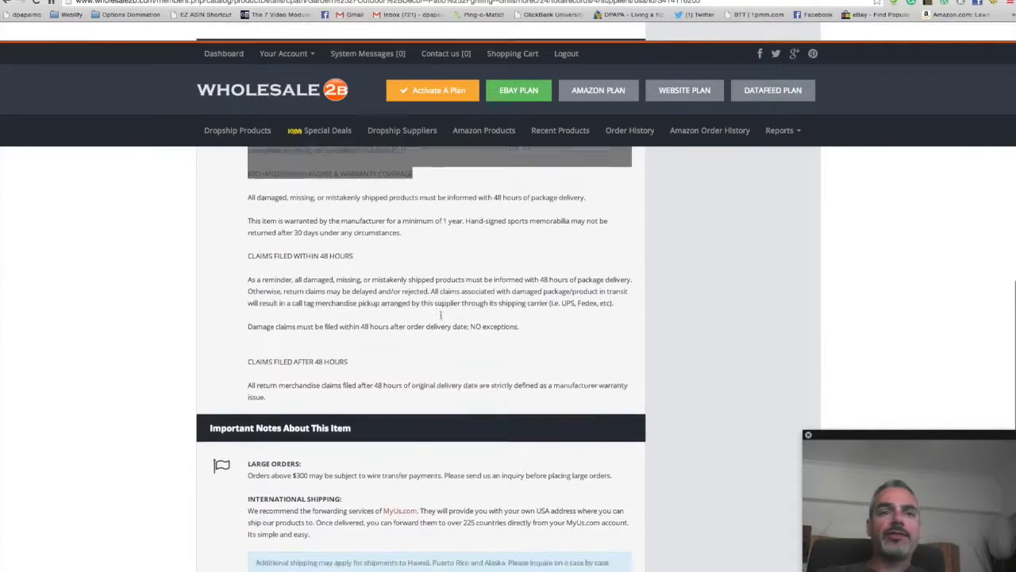
scroll(344, 390, up, 12)
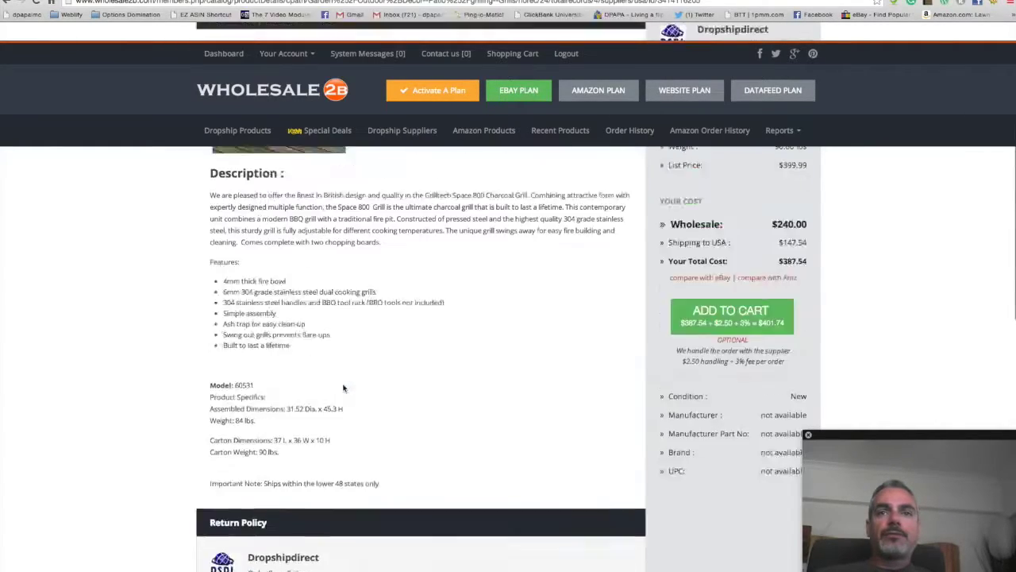
scroll(349, 381, down, 3)
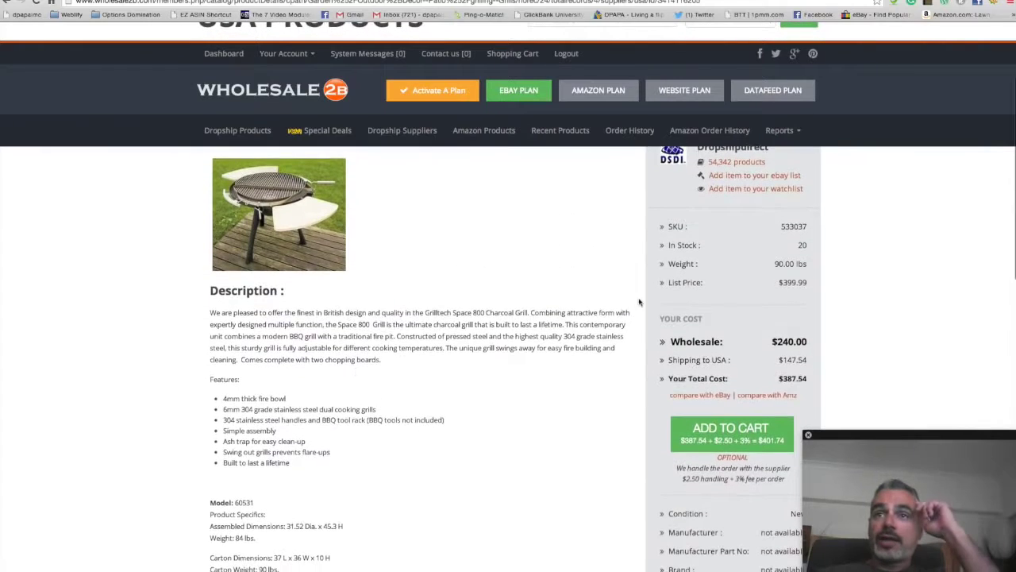
scroll(744, 316, down, 1)
scroll(744, 316, up, 1)
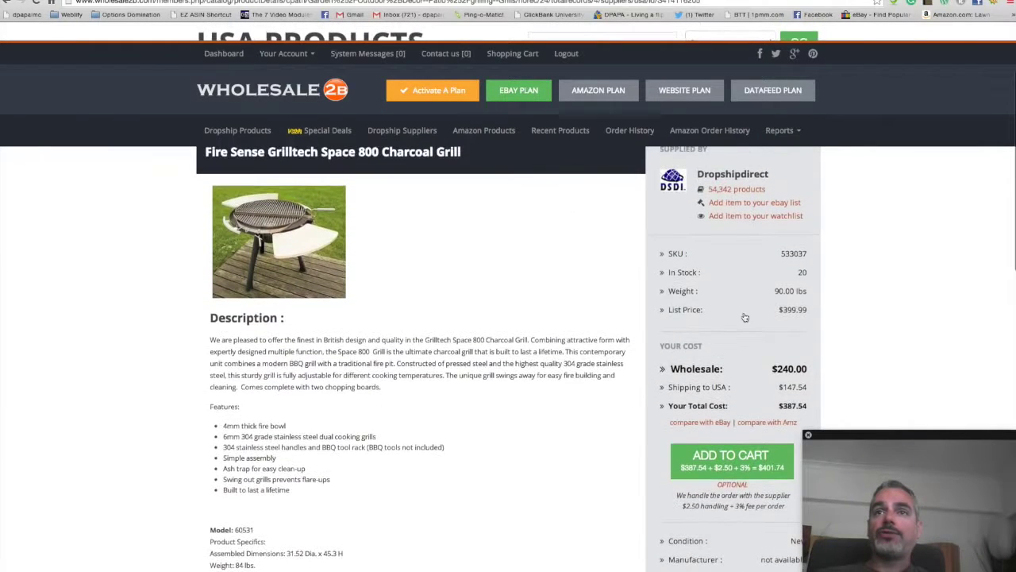
scroll(748, 308, down, 2)
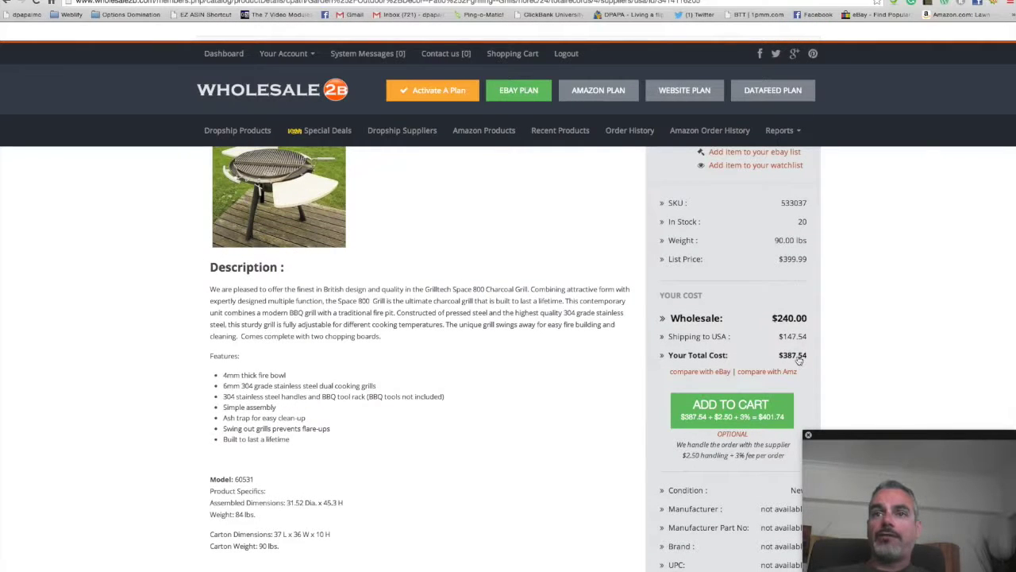
scroll(798, 359, up, 5)
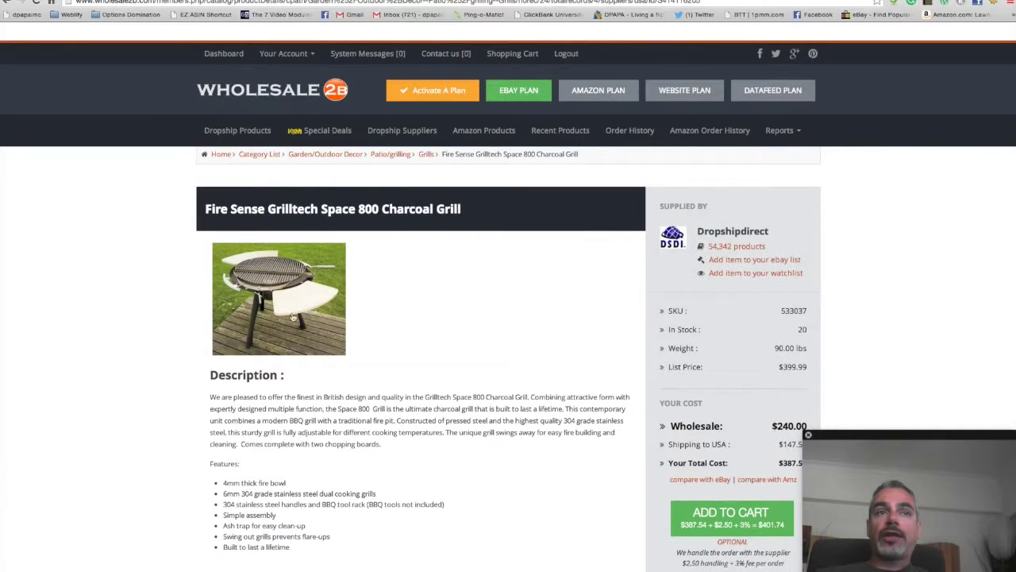
scroll(492, 319, down, 5)
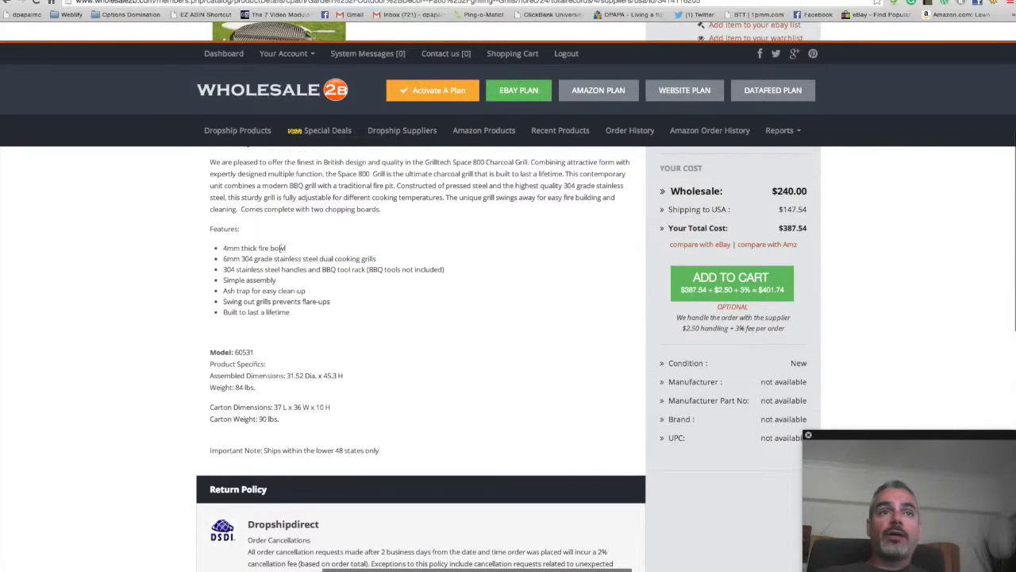
Step: Review the grill's features list and add the grill to the eBay auction list
drag(233, 248, 396, 318)
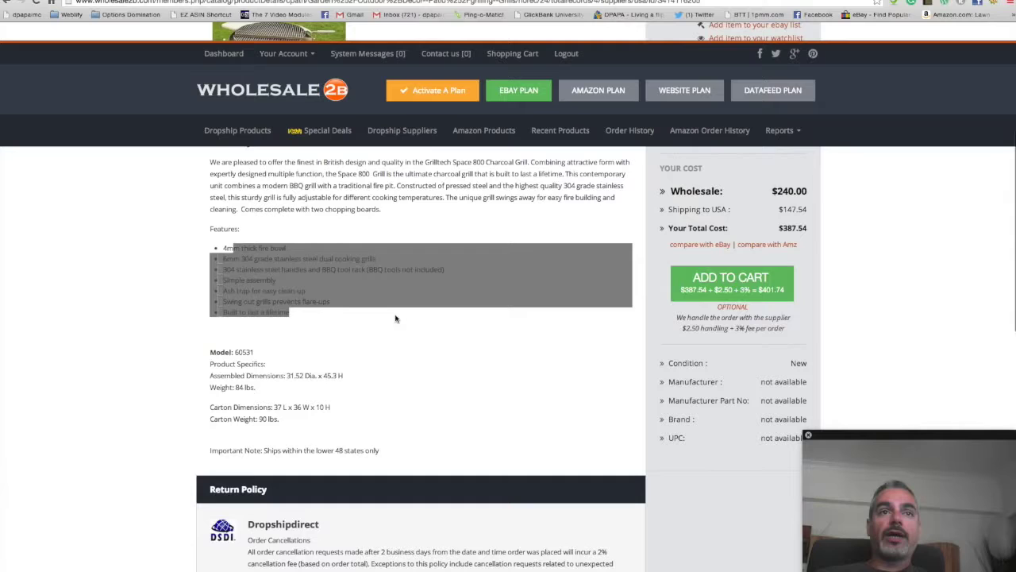
click(304, 280)
scroll(547, 277, up, 7)
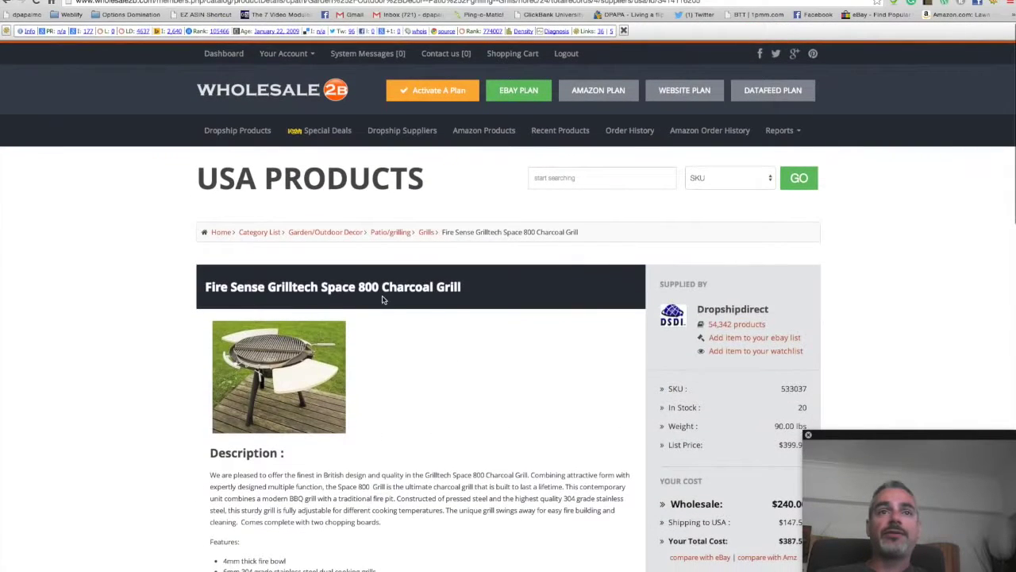
scroll(383, 299, down, 1)
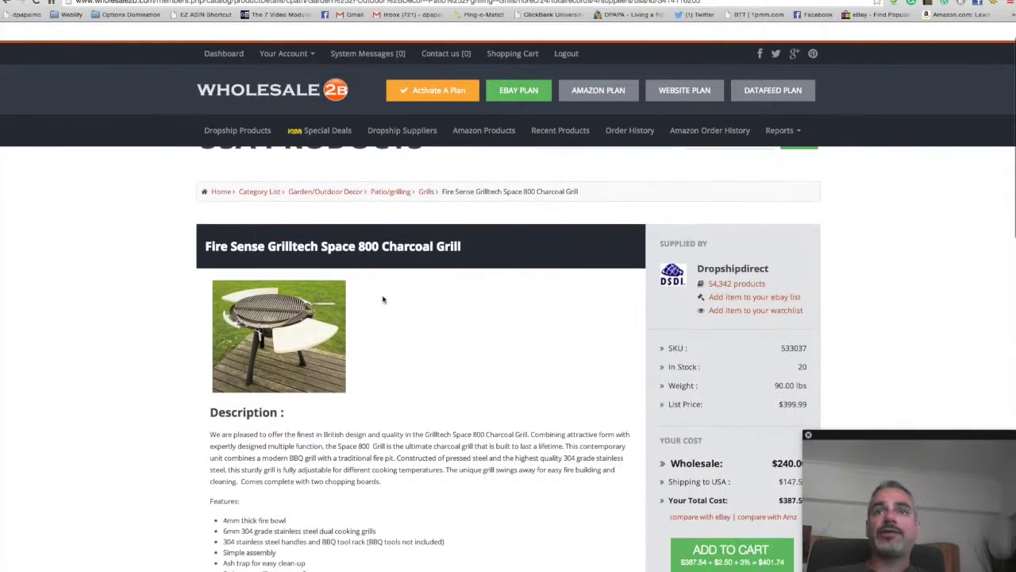
click(747, 298)
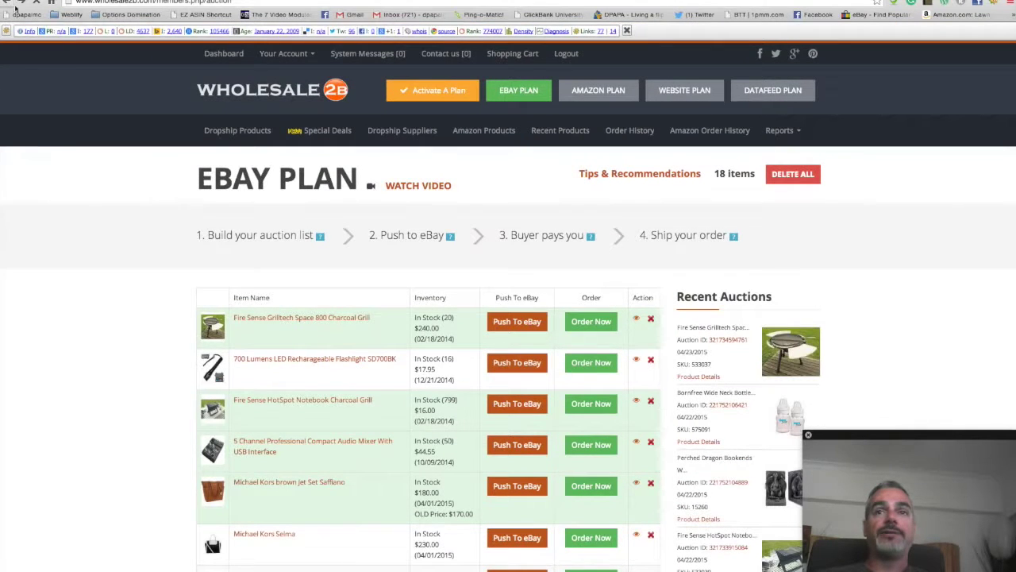
Step: Retry adding the grill, then open the auction list after the 'already added' message
click(14, 6)
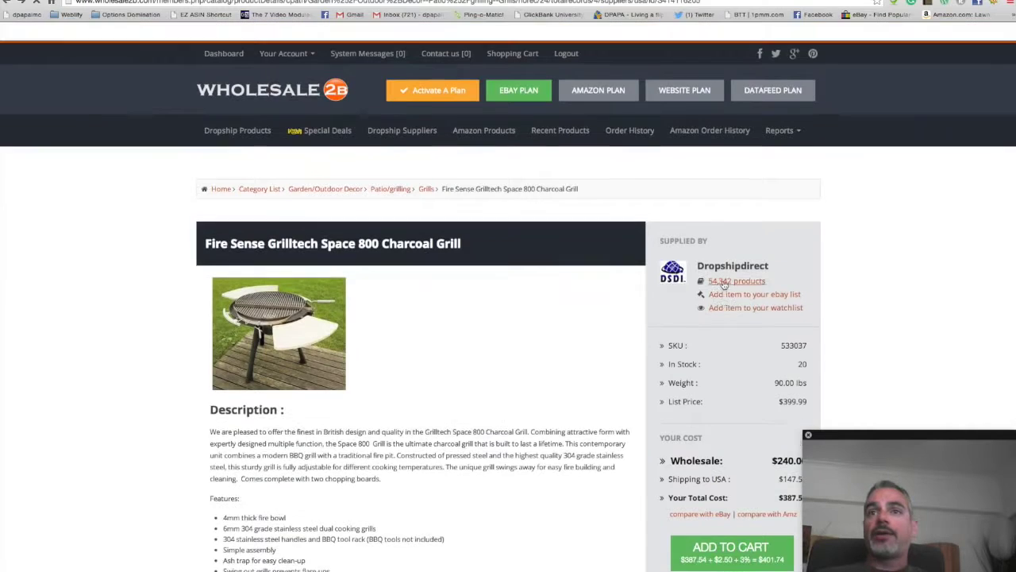
click(790, 299)
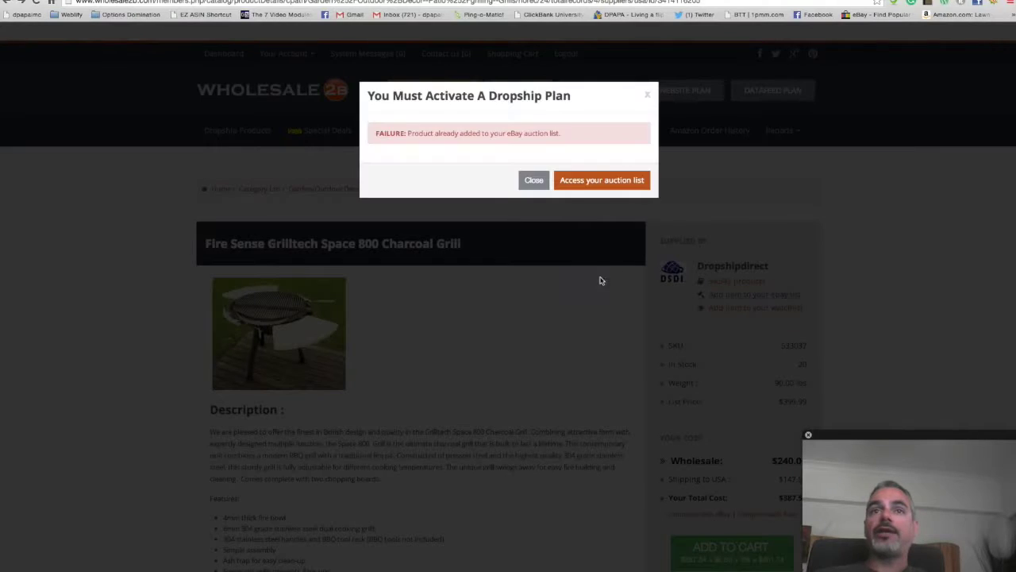
click(594, 182)
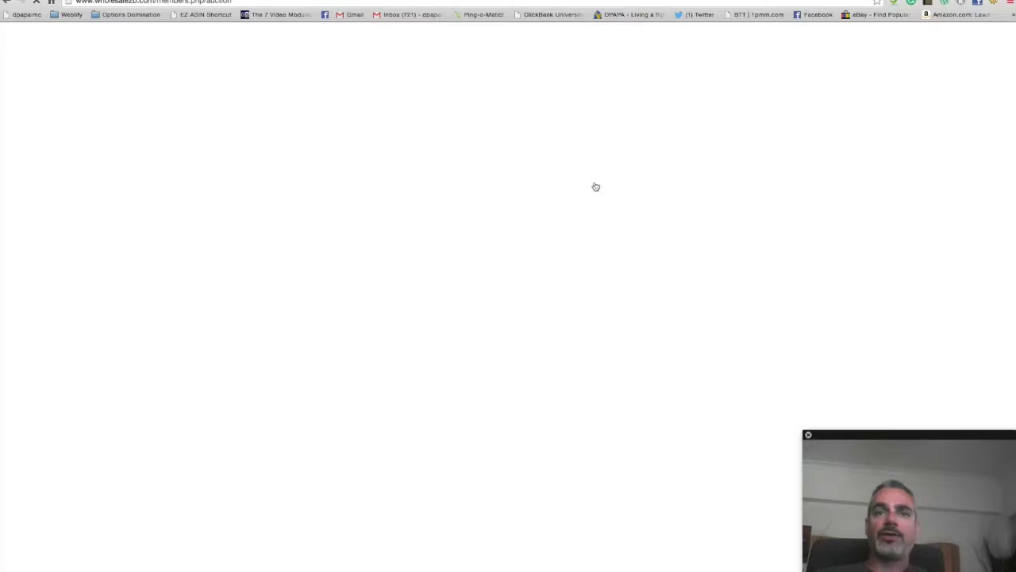
Step: Check the Fire Sense Grilltech row (20 in stock, $240.00) and its Push To eBay button
scroll(407, 371, down, 5)
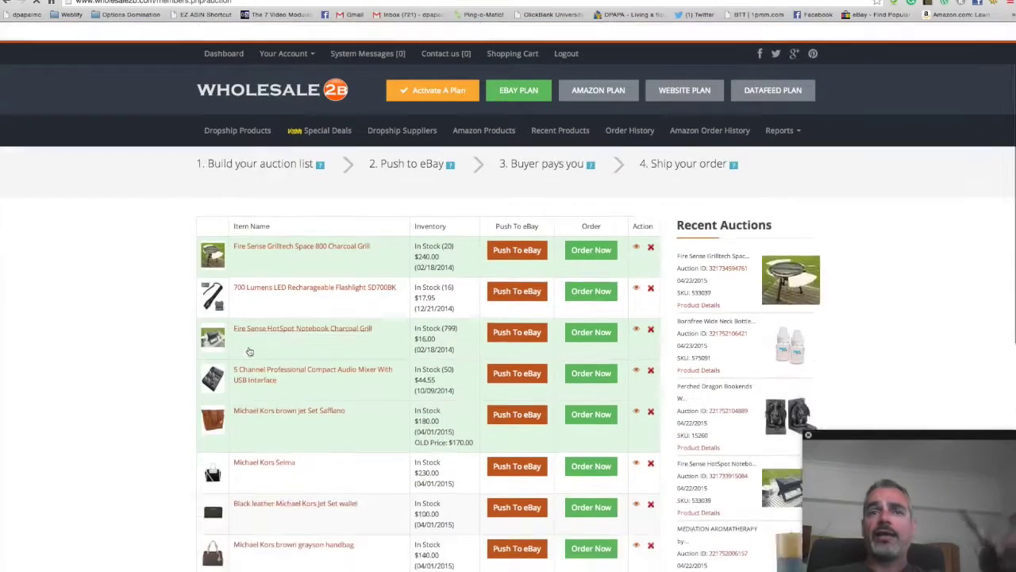
scroll(326, 347, down, 3)
scroll(445, 334, up, 8)
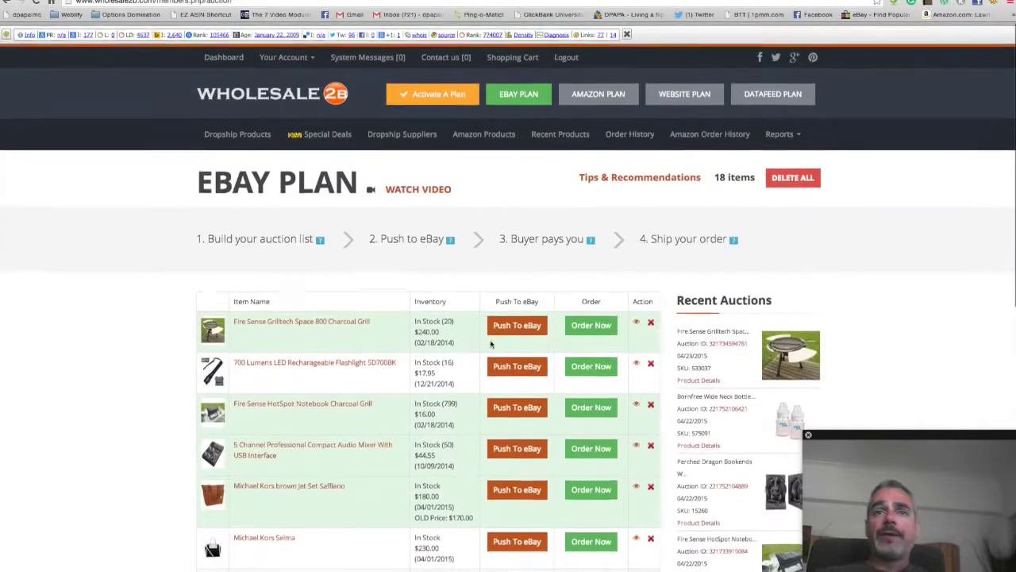
click(529, 325)
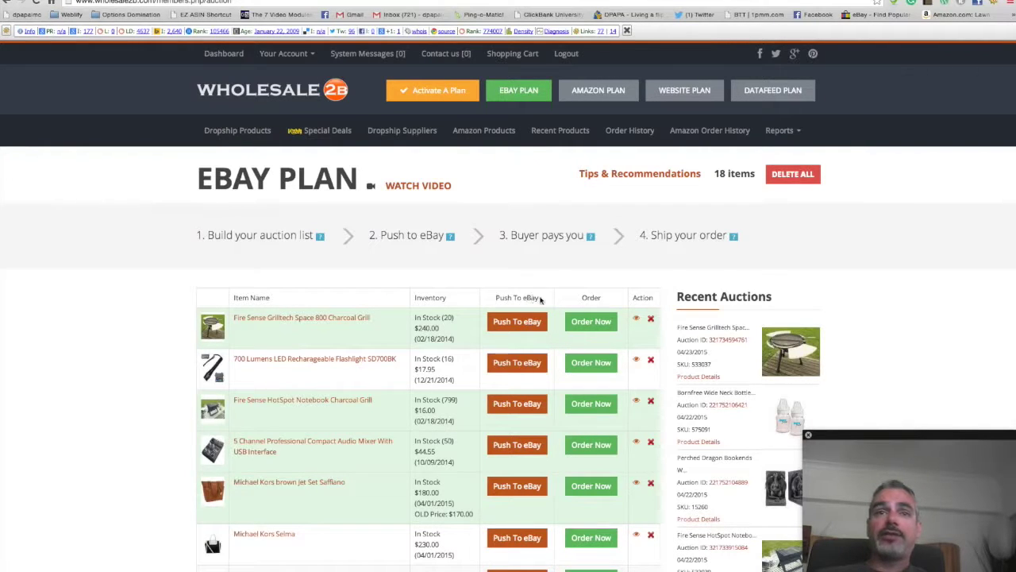
drag(541, 298, 495, 298)
scroll(516, 315, down, 2)
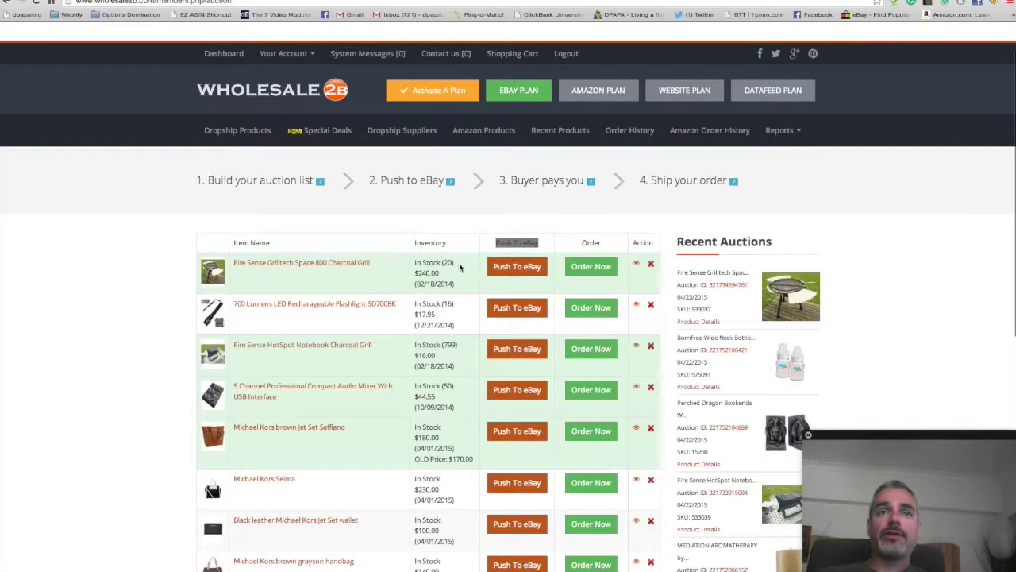
scroll(438, 267, down, 1)
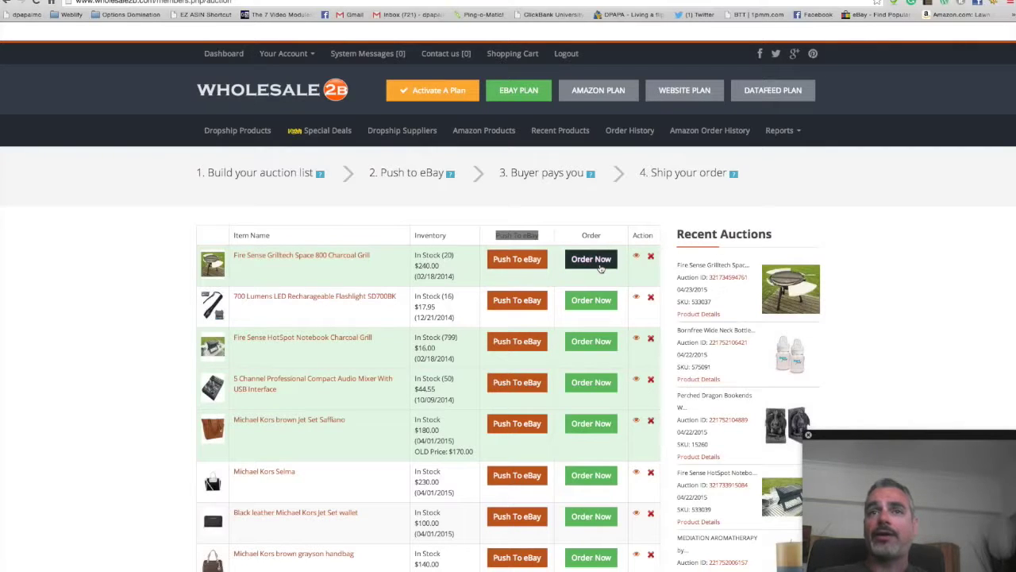
Step: Push the grill to eBay, confirming the small-image warning and choosing eBay USA
click(518, 262)
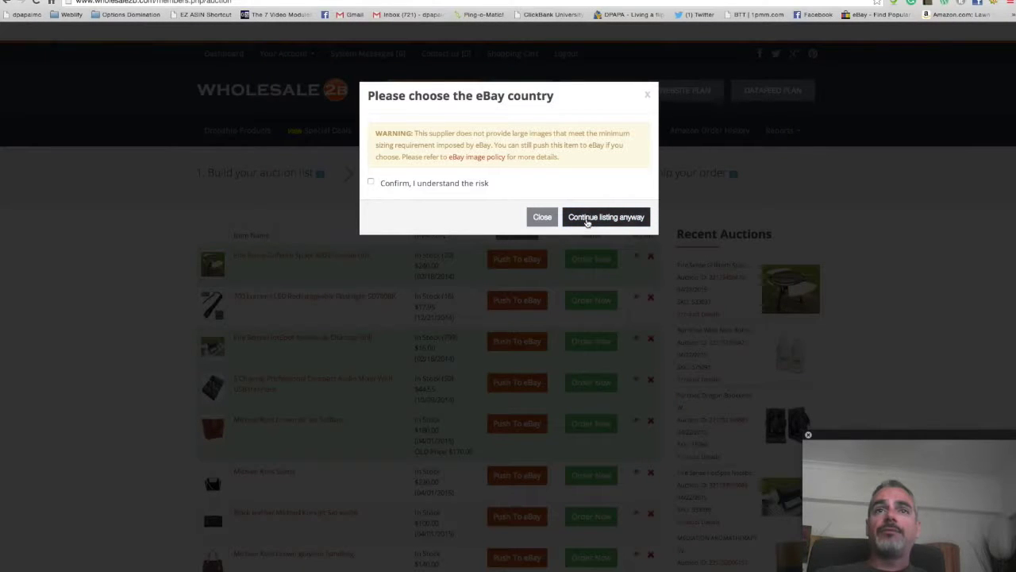
click(371, 182)
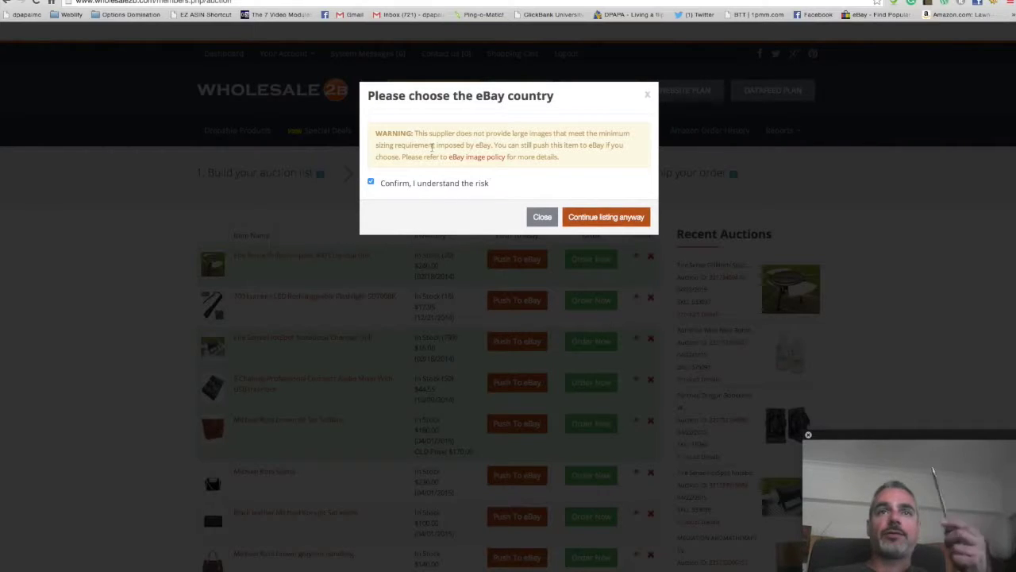
drag(370, 132, 623, 220)
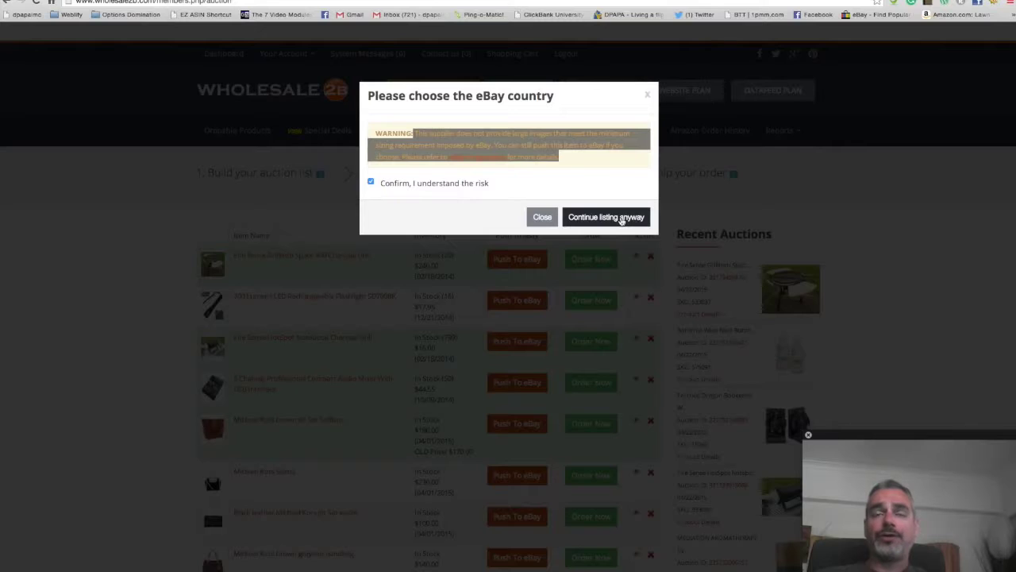
click(622, 218)
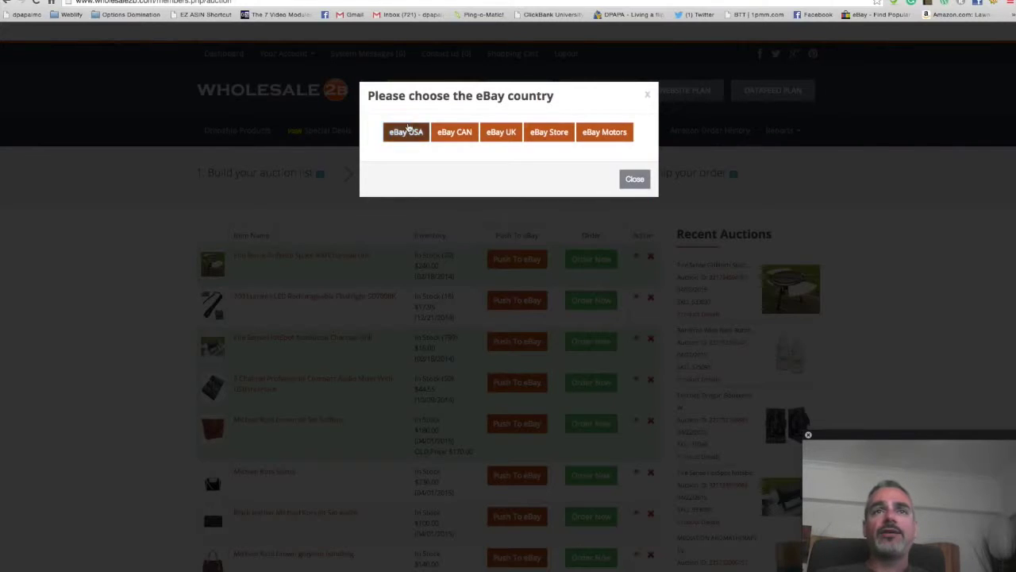
click(406, 132)
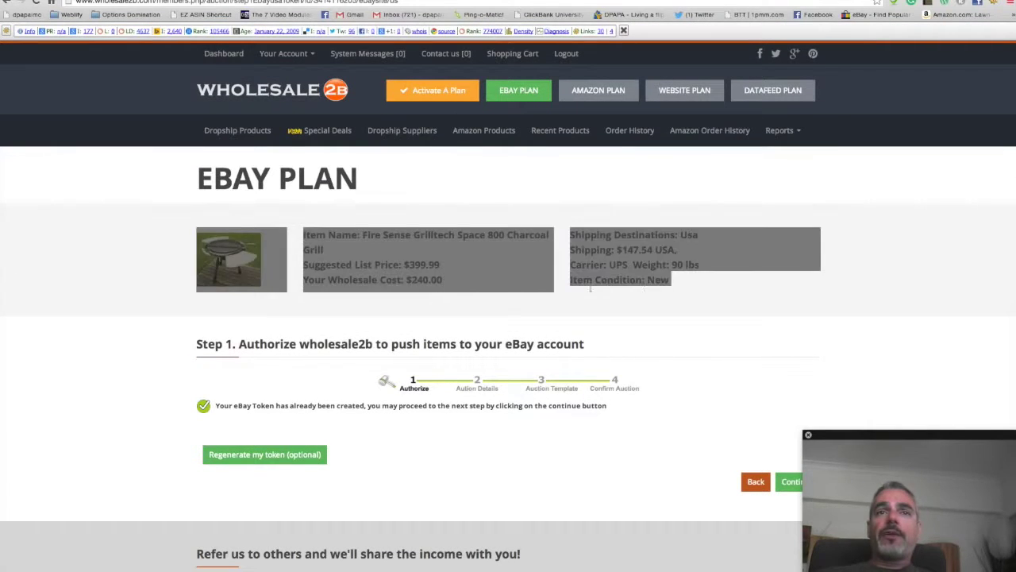
Step: Review the grill's item details on the prefilled auction form
click(687, 291)
drag(289, 234, 718, 304)
click(450, 271)
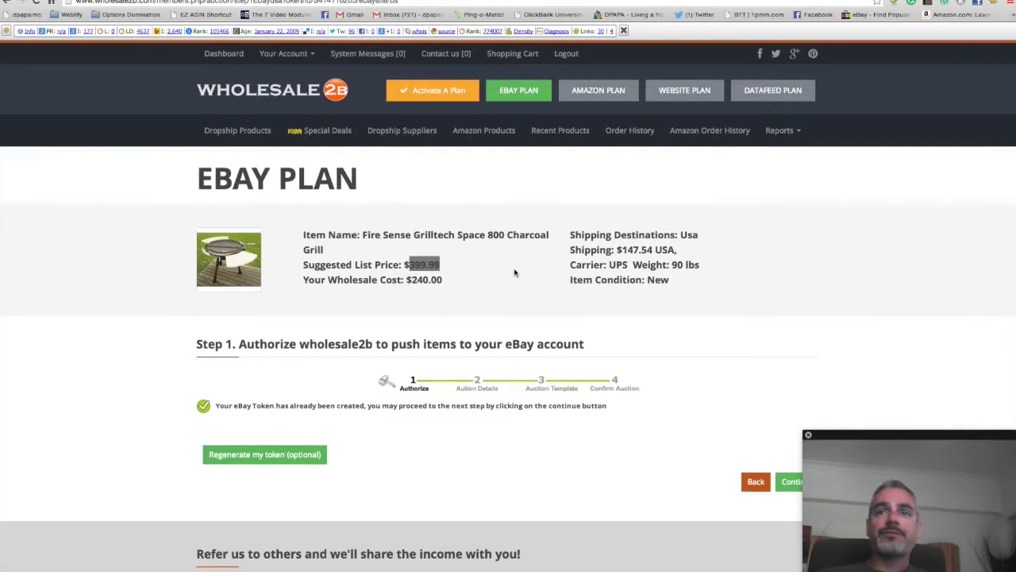
scroll(514, 272, down, 2)
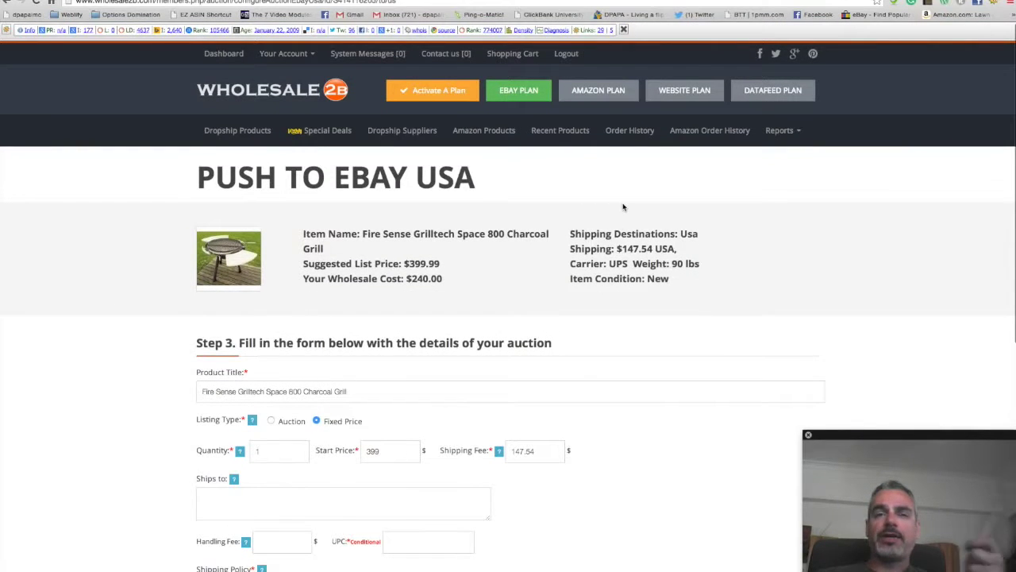
Step: Check the 147.54 Shipping Fee, Ships to, Product Title, list price and wholesale cost
click(536, 450)
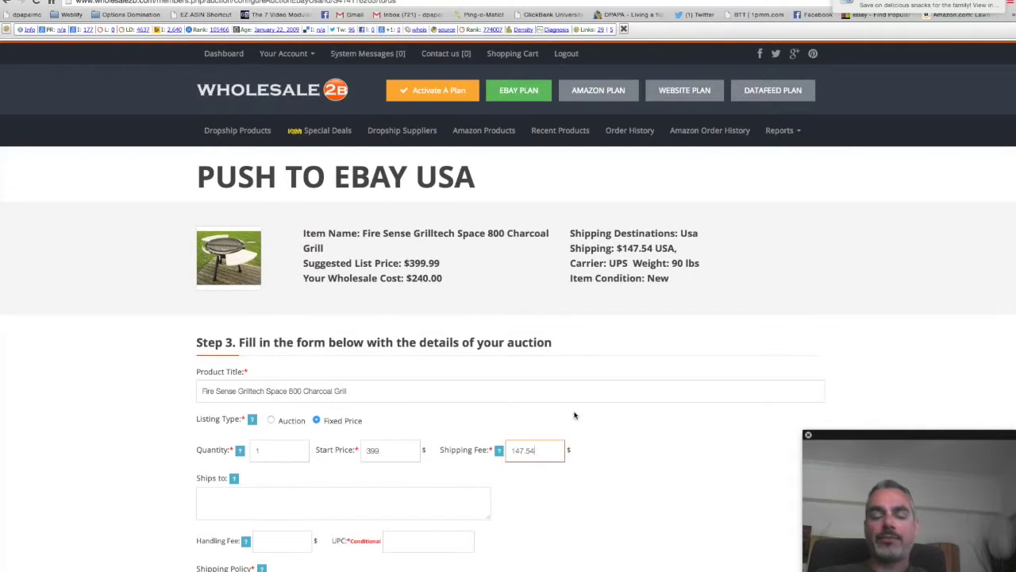
scroll(548, 397, down, 2)
click(349, 405)
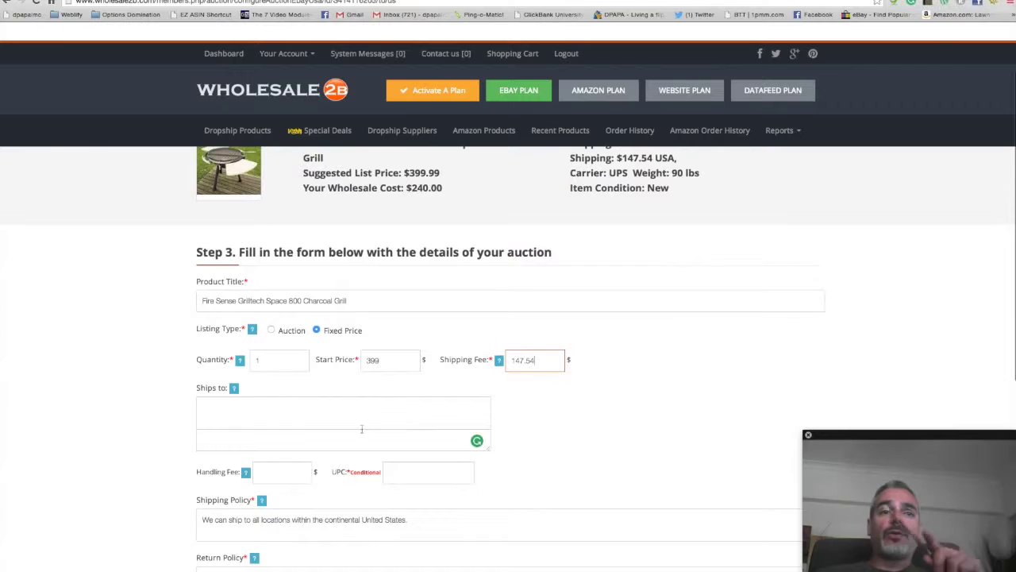
scroll(347, 397, down, 1)
scroll(221, 297, up, 1)
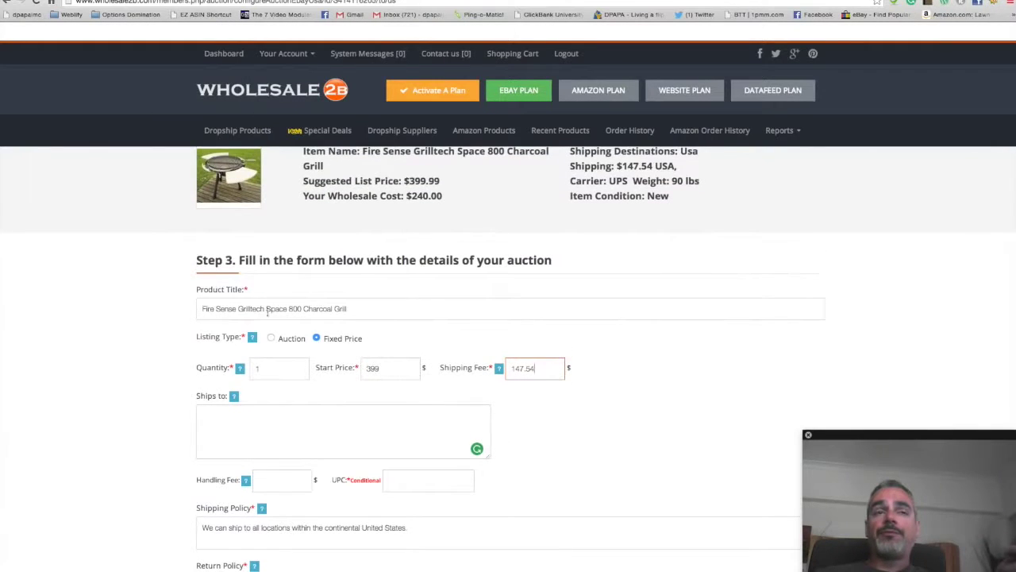
click(408, 308)
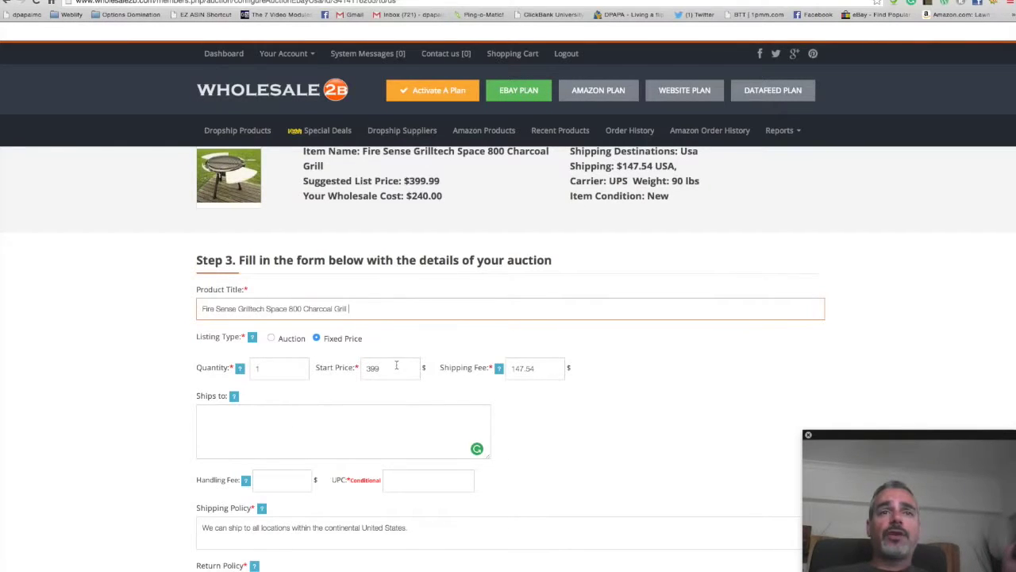
scroll(405, 353, up, 1)
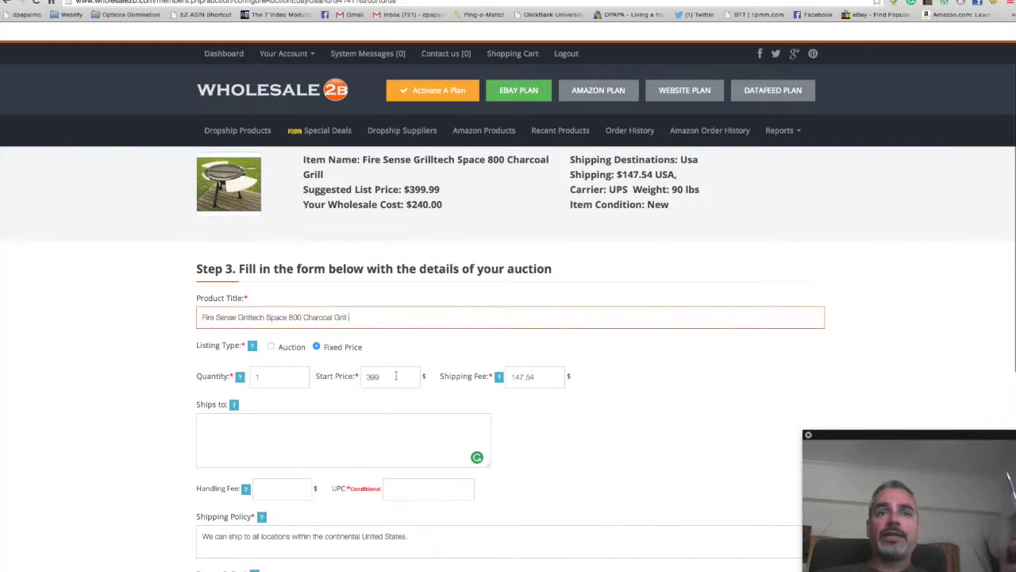
drag(378, 204, 449, 189)
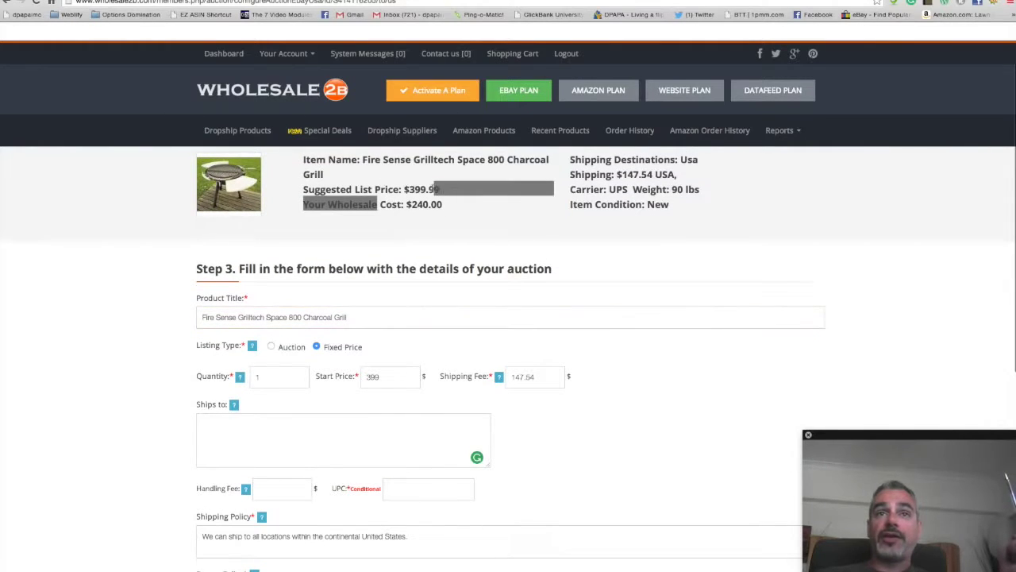
scroll(569, 376, down, 1)
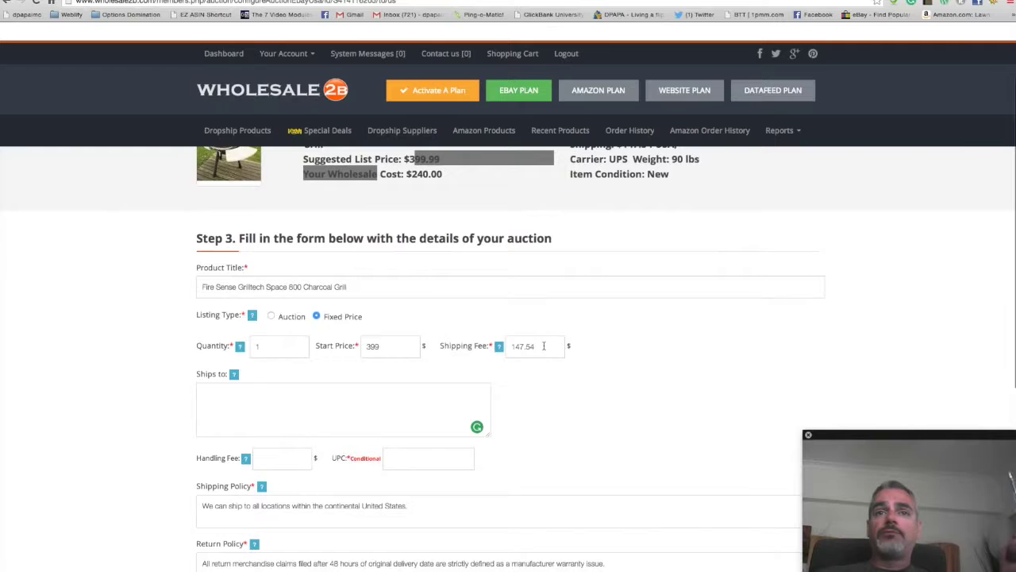
scroll(543, 346, down, 4)
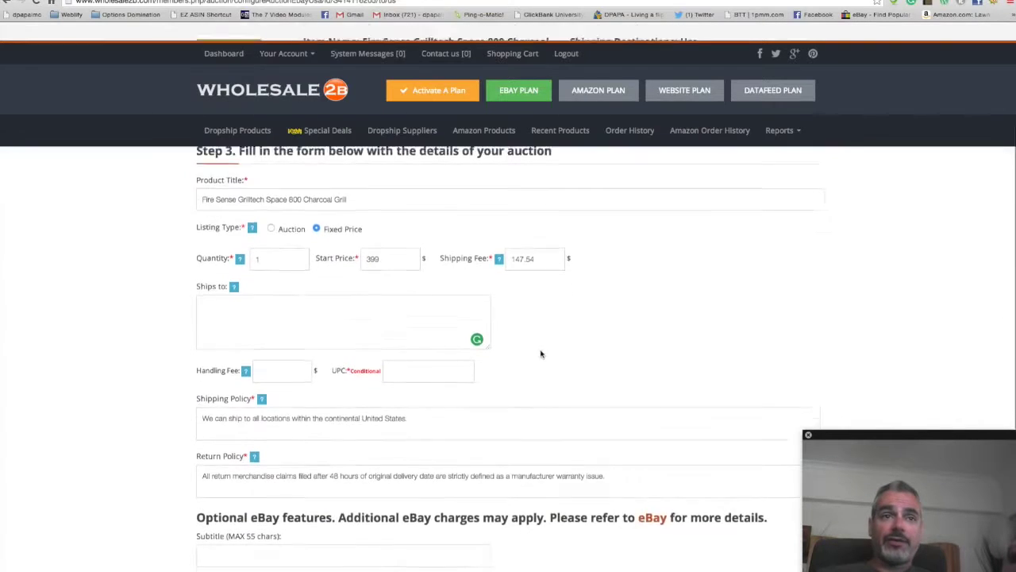
Step: Review the Shipping and Return Policy texts and submit the 399 fixed-price auction details
drag(227, 352, 519, 357)
scroll(518, 357, down, 2)
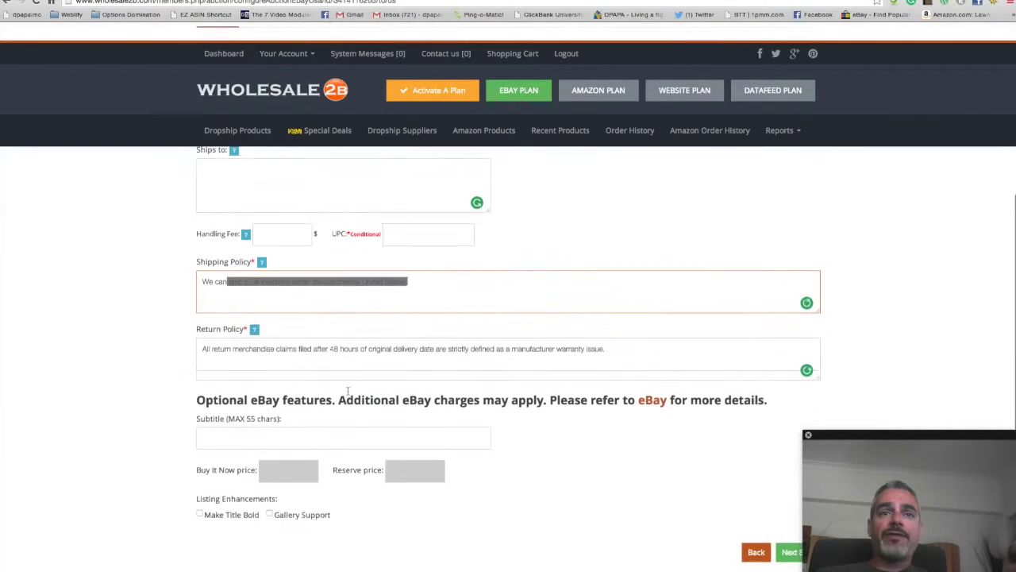
click(504, 358)
drag(637, 359, 213, 354)
click(254, 288)
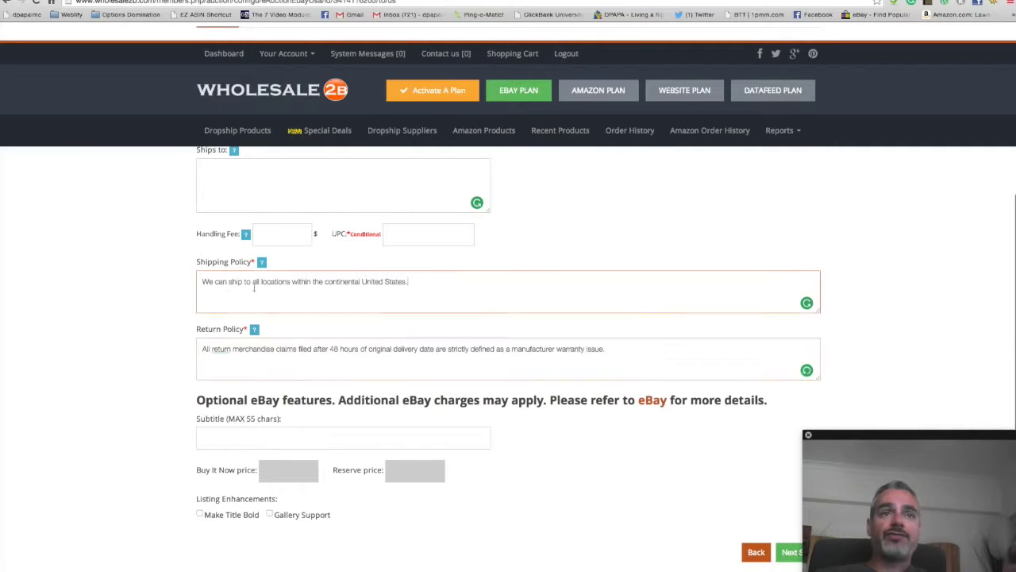
scroll(425, 290, up, 8)
scroll(287, 226, down, 3)
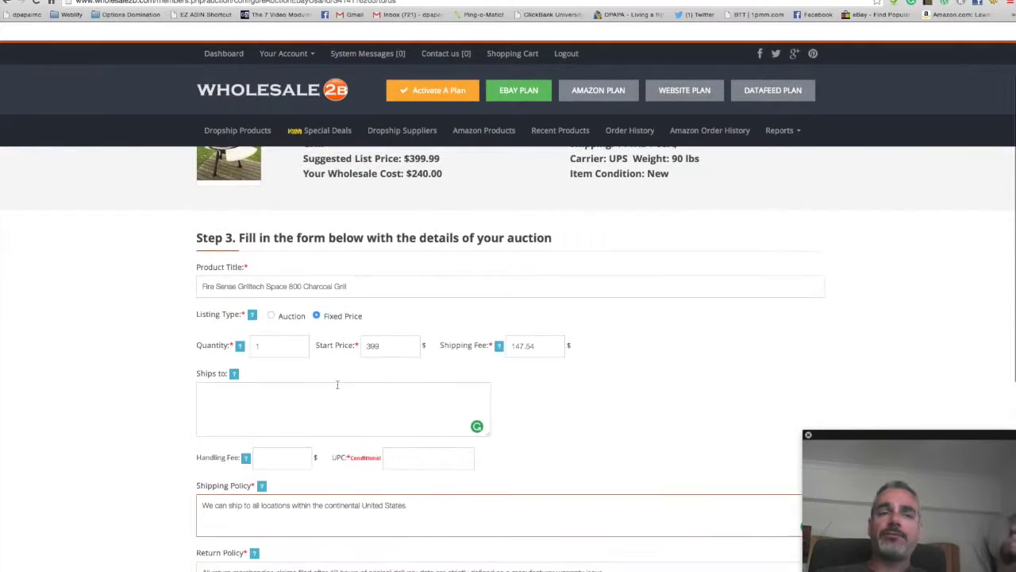
scroll(300, 379, down, 2)
key(ctrl+a)
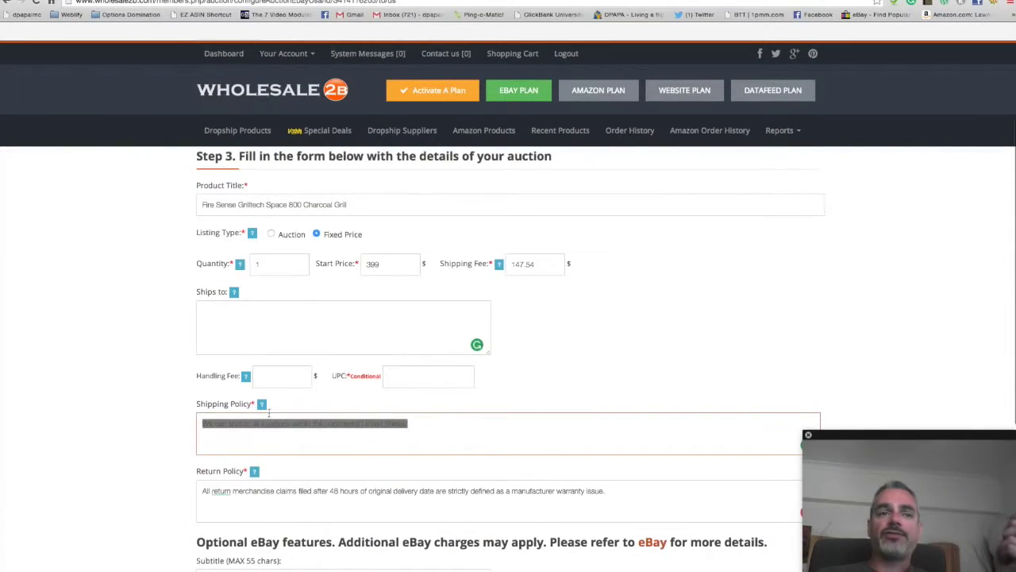
scroll(379, 416, down, 3)
scroll(379, 416, down, 3)
click(324, 251)
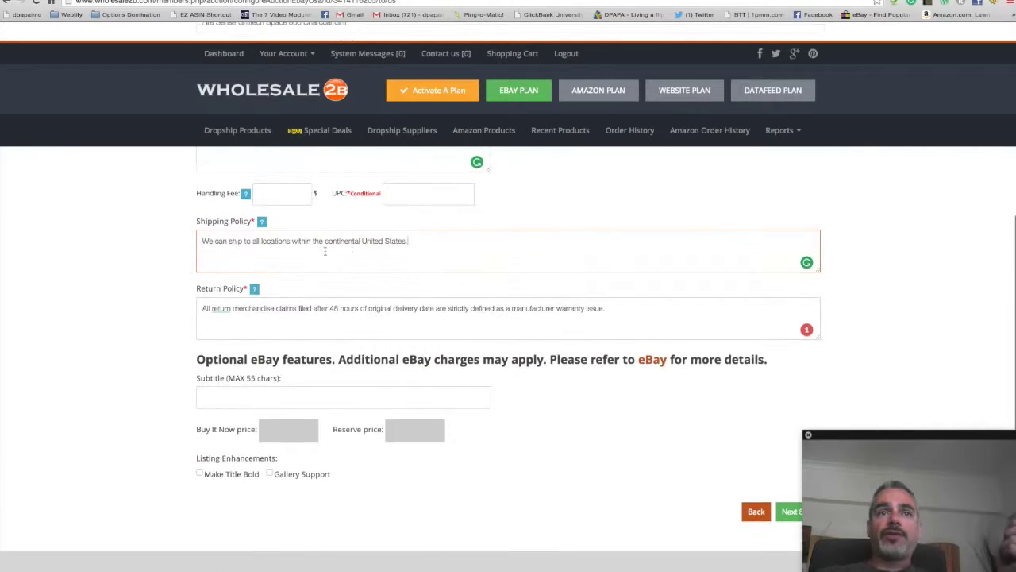
click(530, 333)
scroll(724, 413, down, 1)
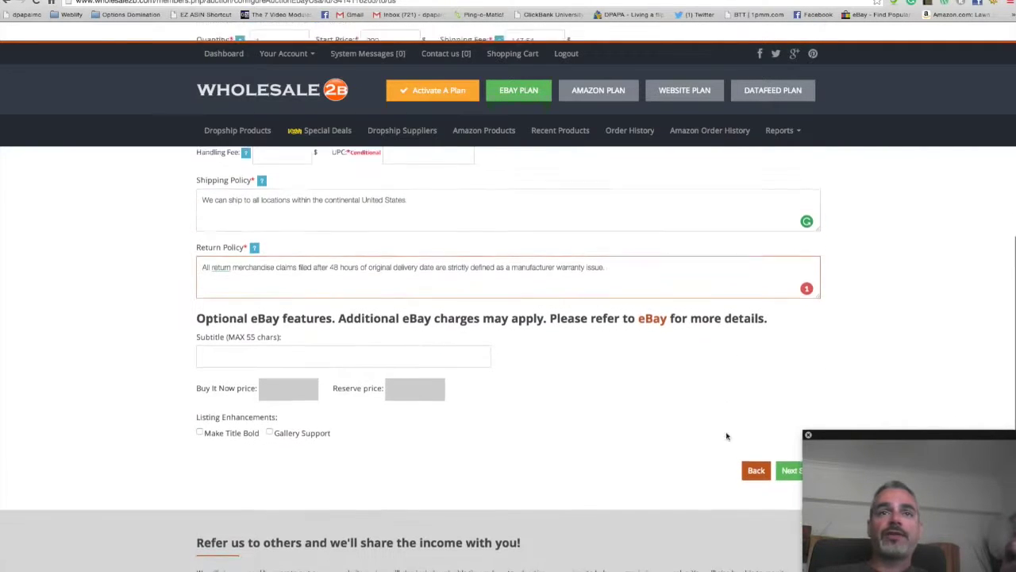
click(791, 467)
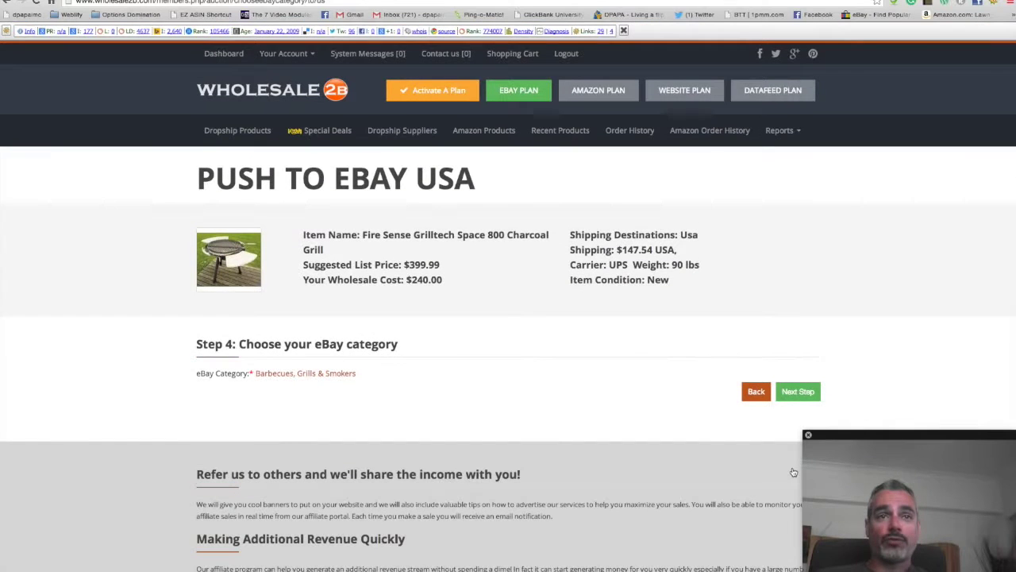
Step: Keep Barbecues, Grills & Smokers and a 30 Days, New-condition listing, advancing to Preview & Push
click(807, 393)
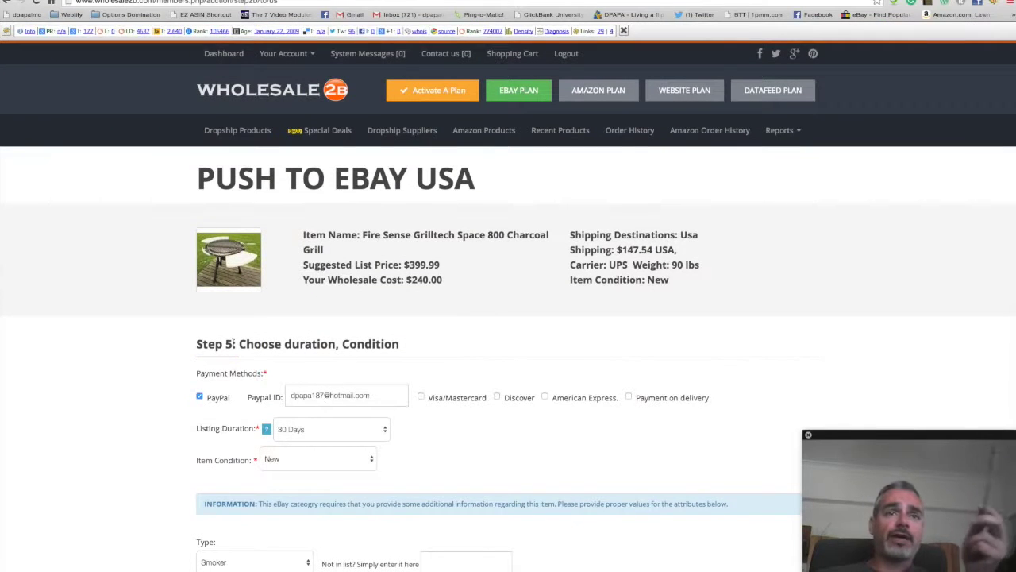
scroll(316, 365, down, 2)
scroll(307, 334, down, 1)
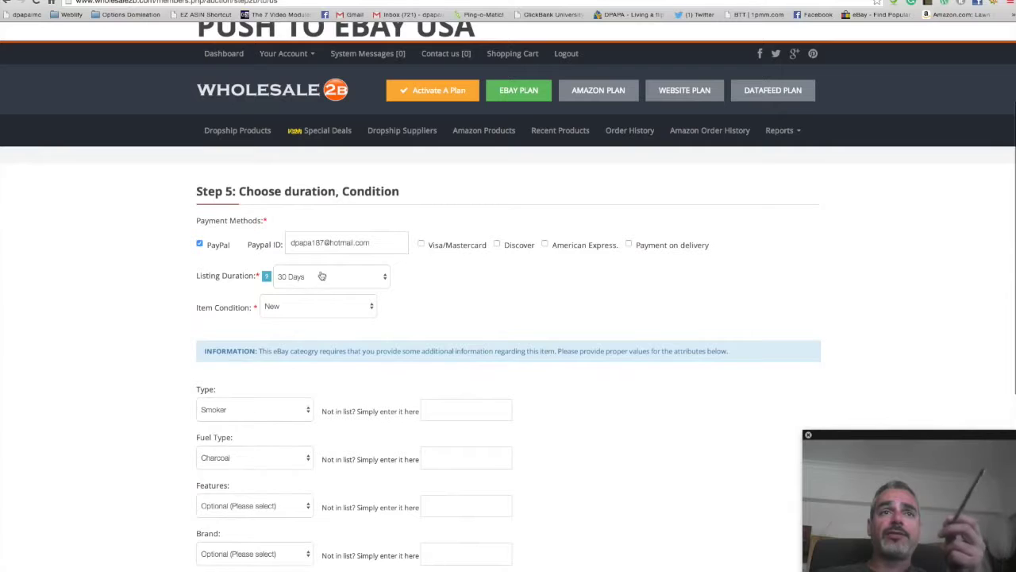
click(341, 277)
click(341, 277)
scroll(270, 333, down, 3)
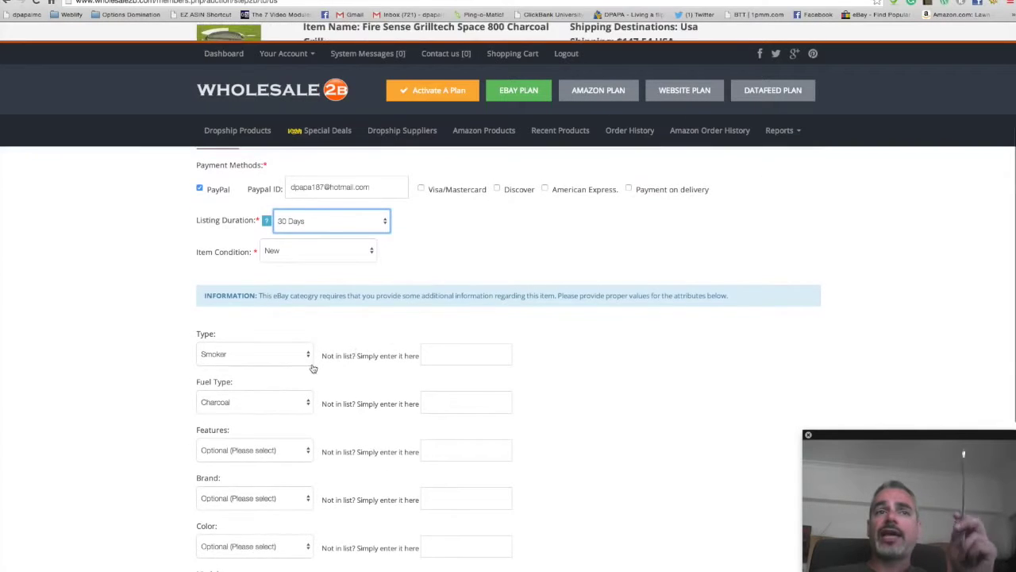
scroll(284, 350, down, 5)
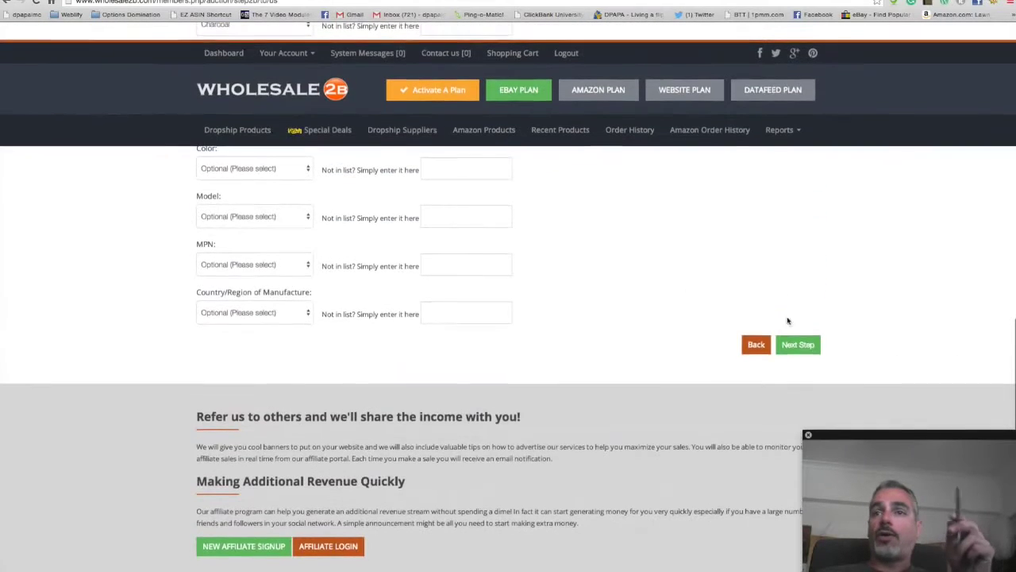
click(799, 344)
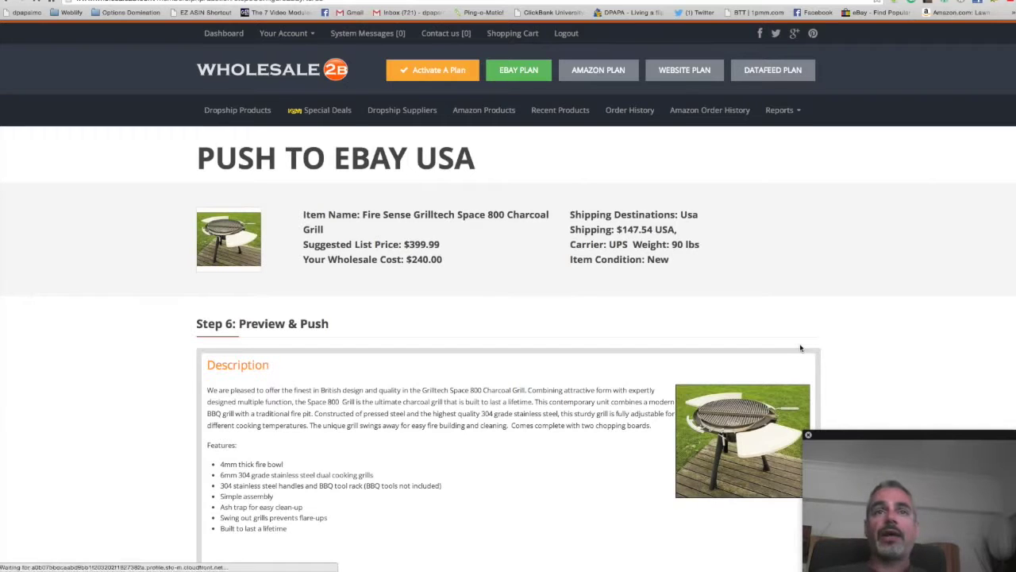
Step: Try the Home and Garden template on the grill listing
scroll(352, 251, down, 3)
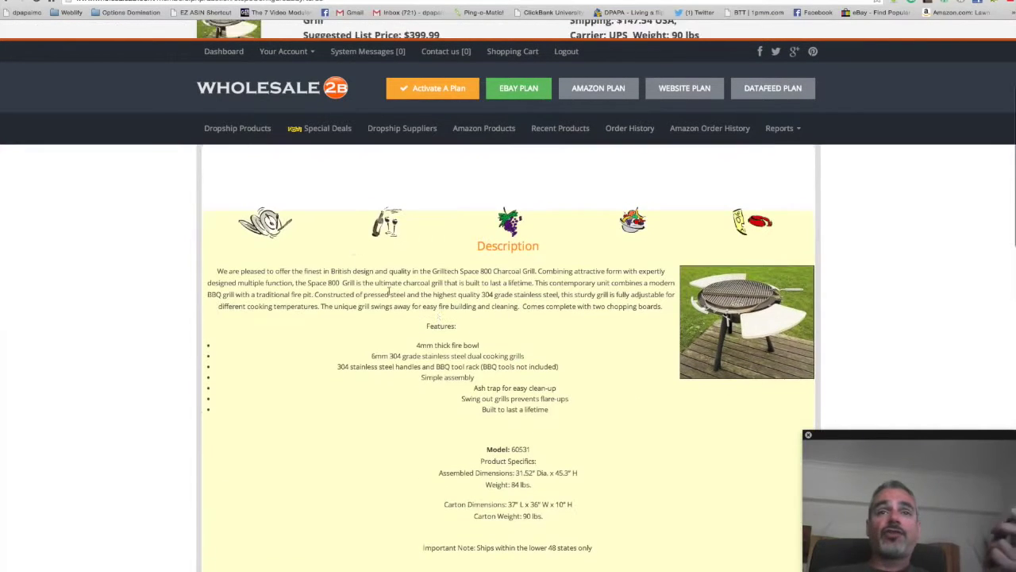
scroll(336, 268, up, 2)
scroll(283, 361, down, 10)
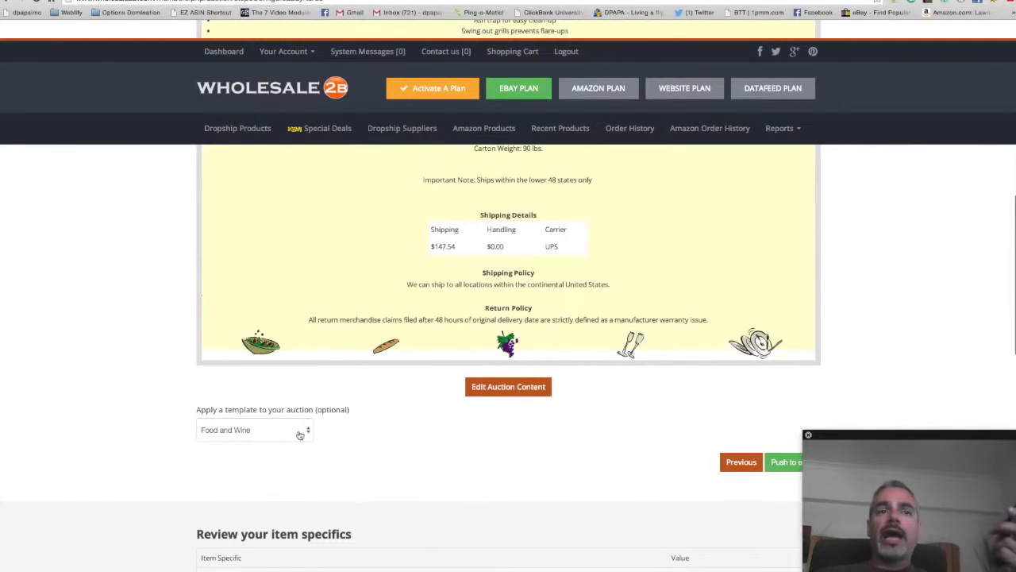
click(300, 434)
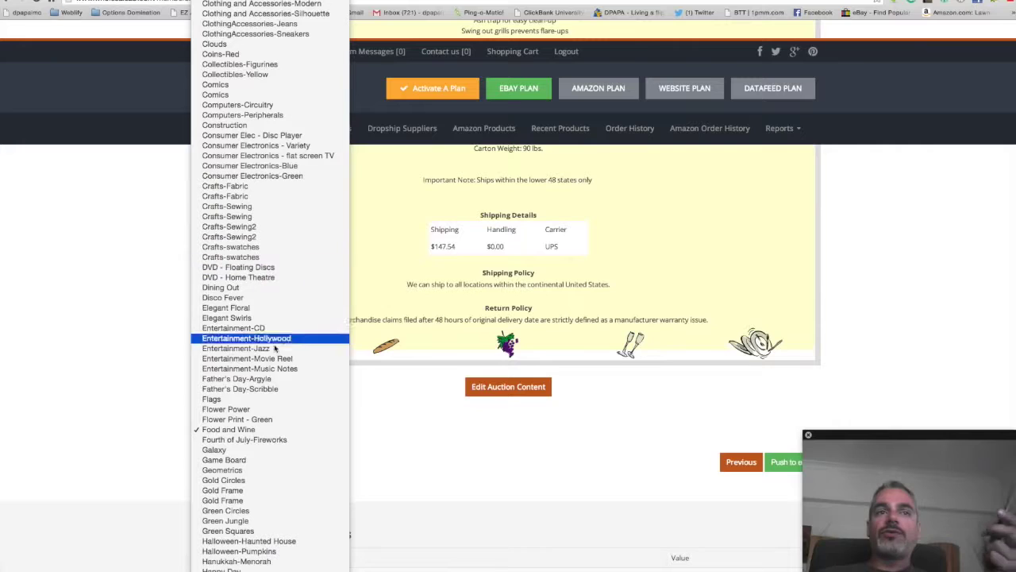
scroll(273, 448, down, 3)
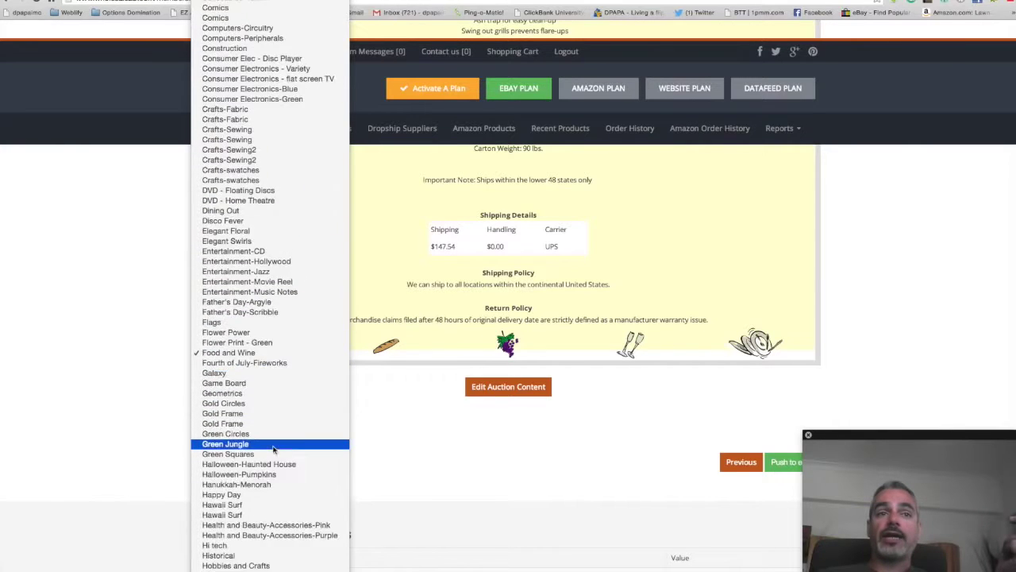
scroll(274, 450, down, 8)
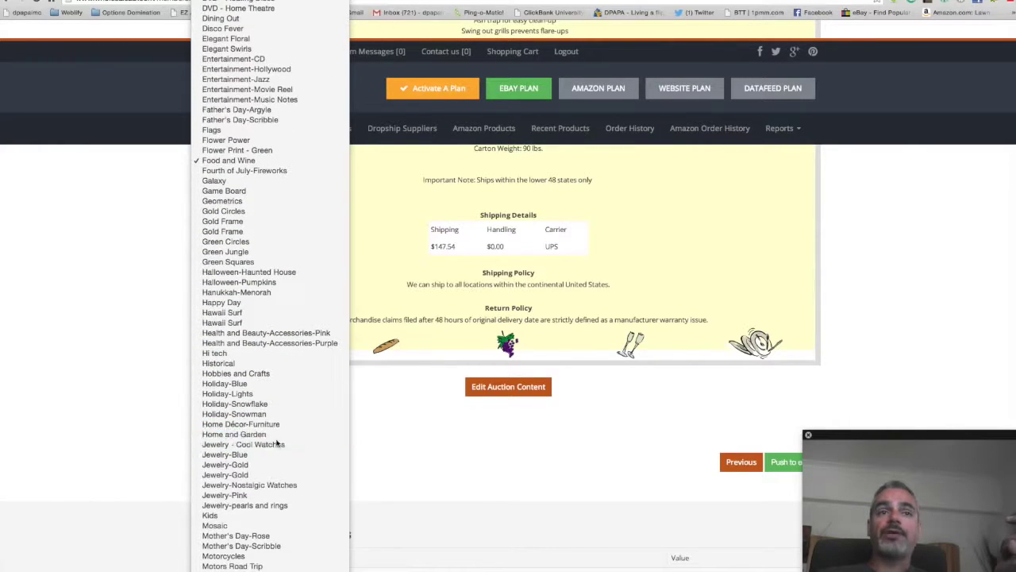
click(277, 435)
Step: Switch the listing to the Crafts-Sewing template instead
scroll(406, 393, up, 4)
scroll(406, 394, up, 5)
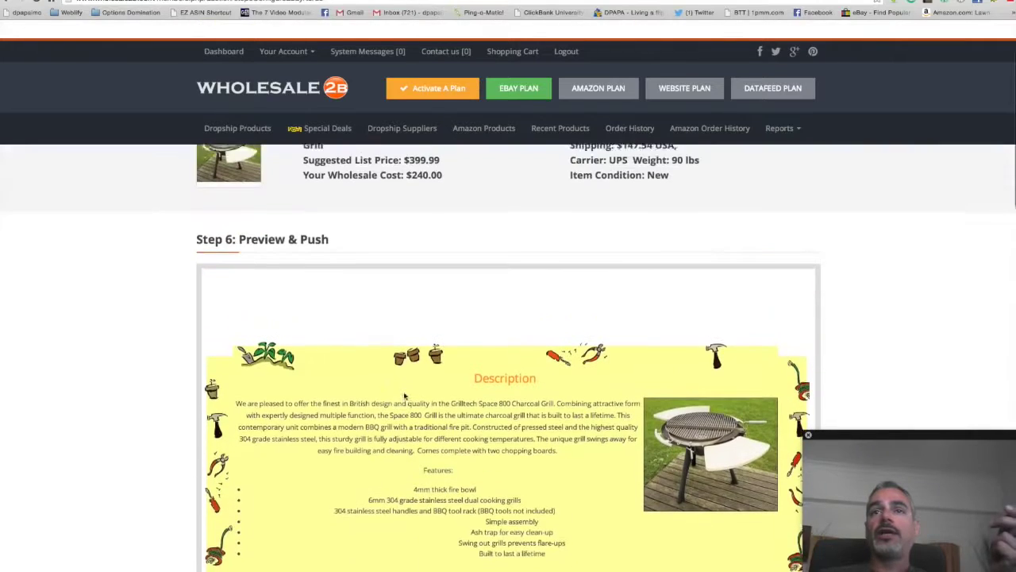
scroll(462, 445, down, 7)
scroll(302, 508, down, 4)
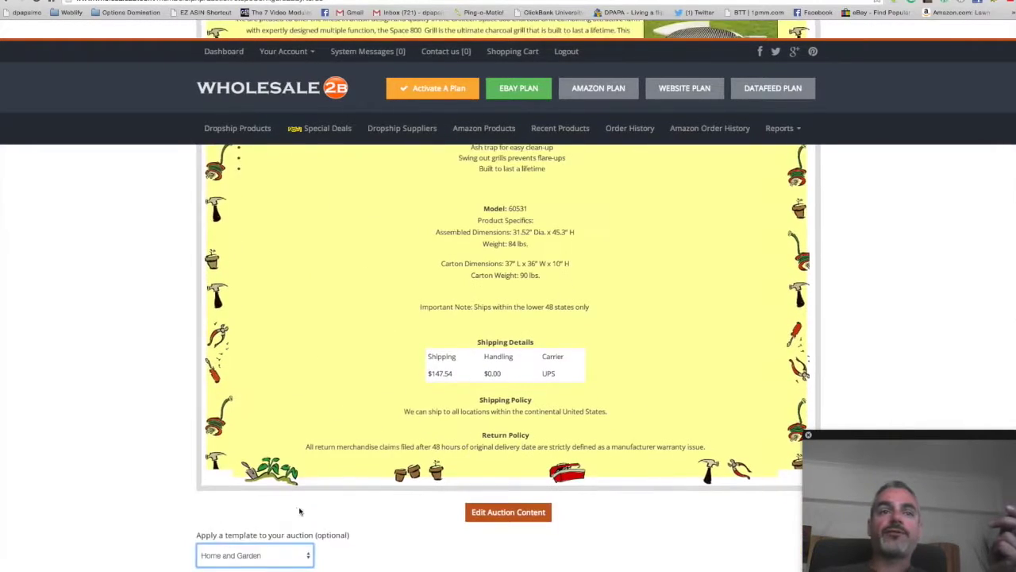
click(293, 501)
scroll(286, 238, up, 10)
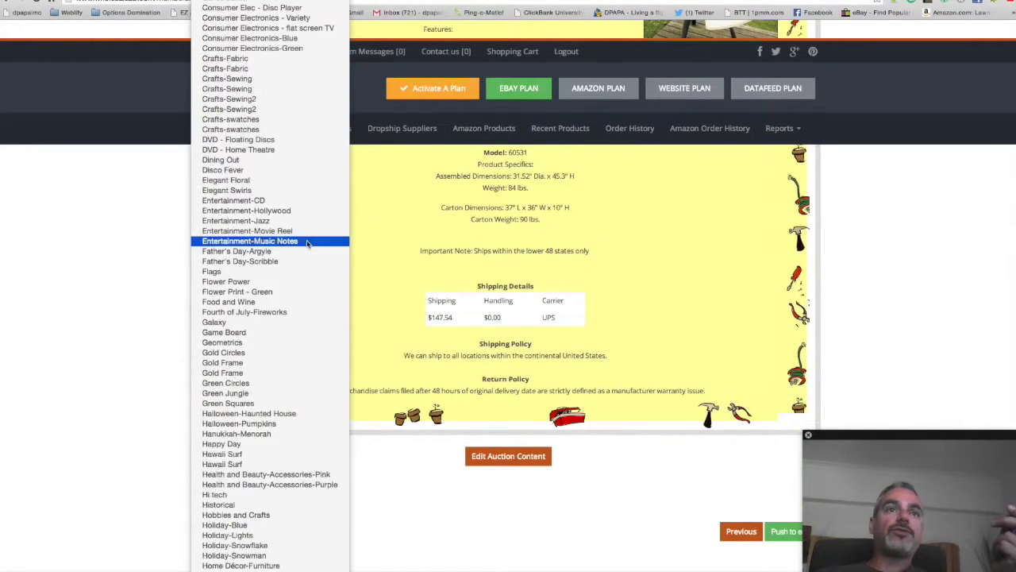
scroll(276, 77, up, 10)
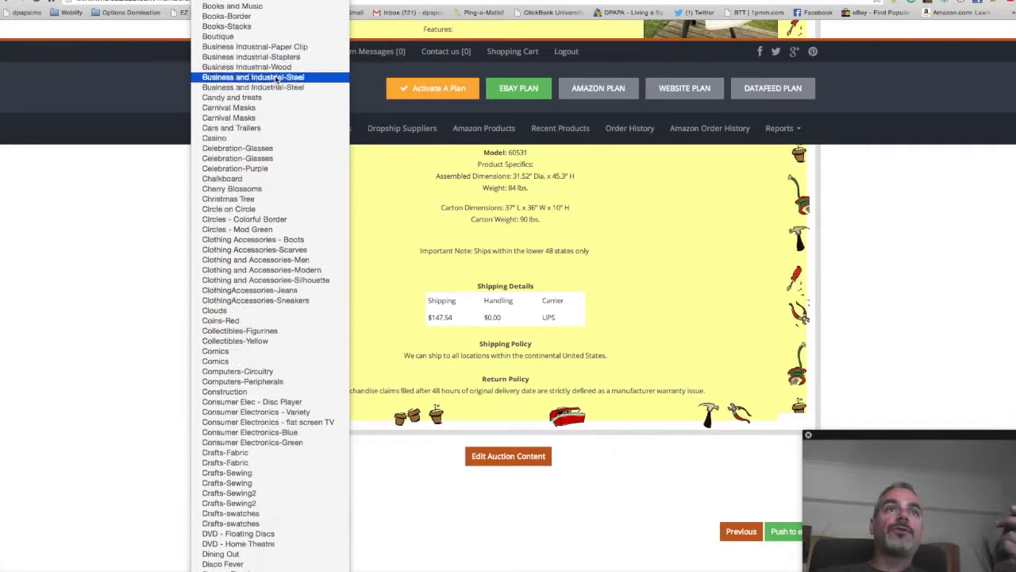
scroll(247, 219, down, 2)
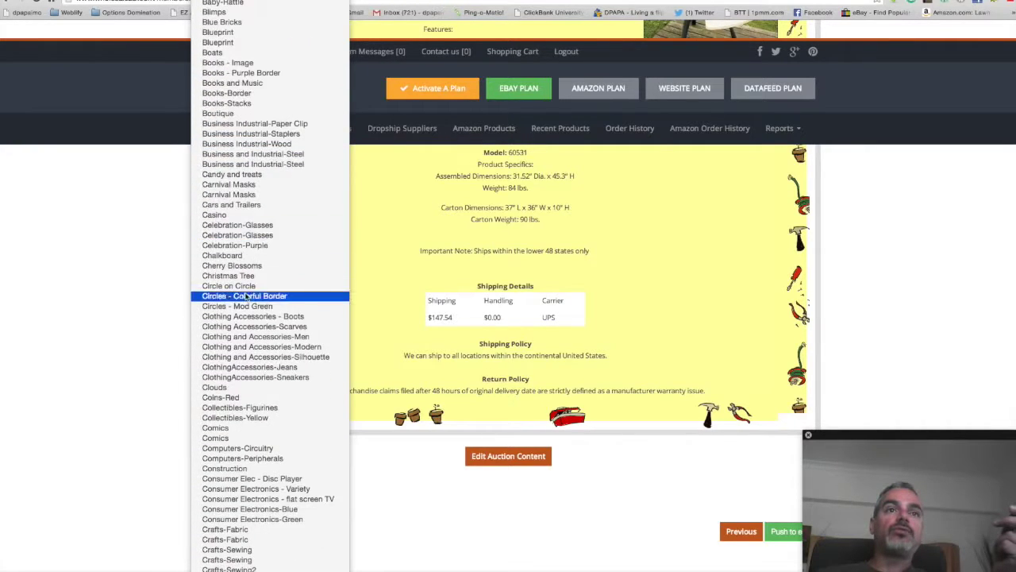
scroll(266, 358, down, 5)
scroll(266, 372, down, 1)
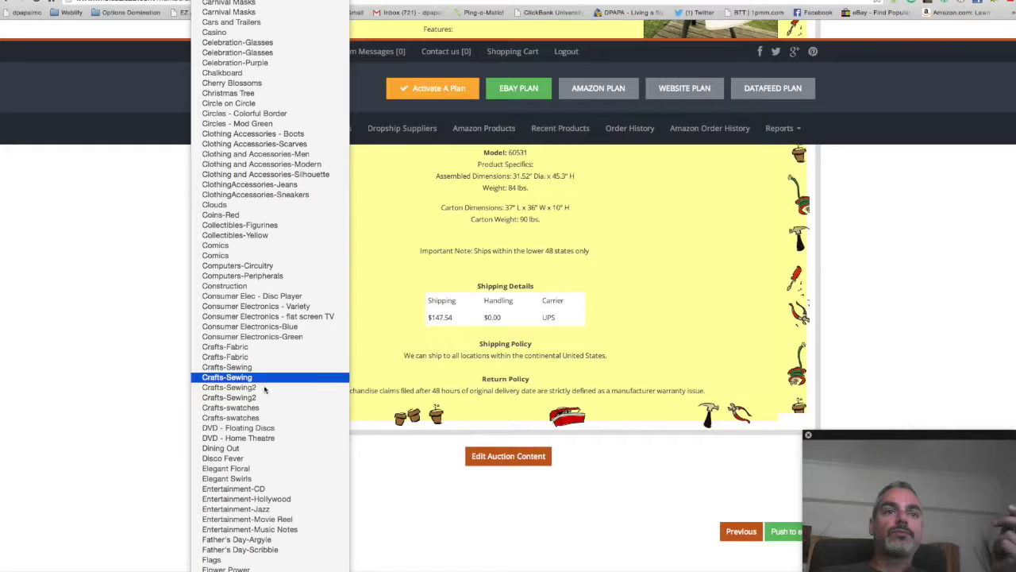
click(267, 376)
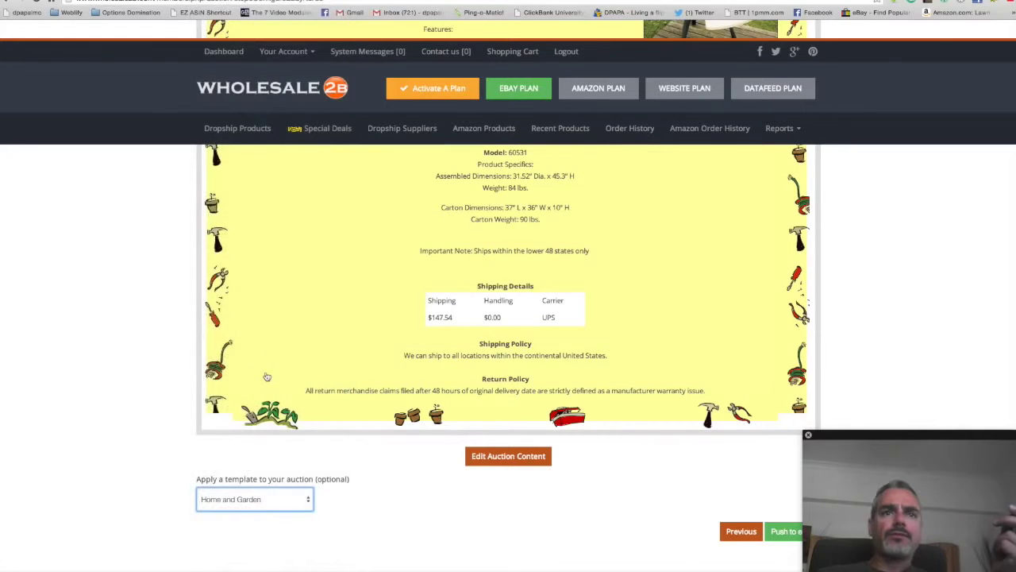
Step: Settle on the Food and Wine template and push the grill listing to eBay
scroll(262, 381, down, 10)
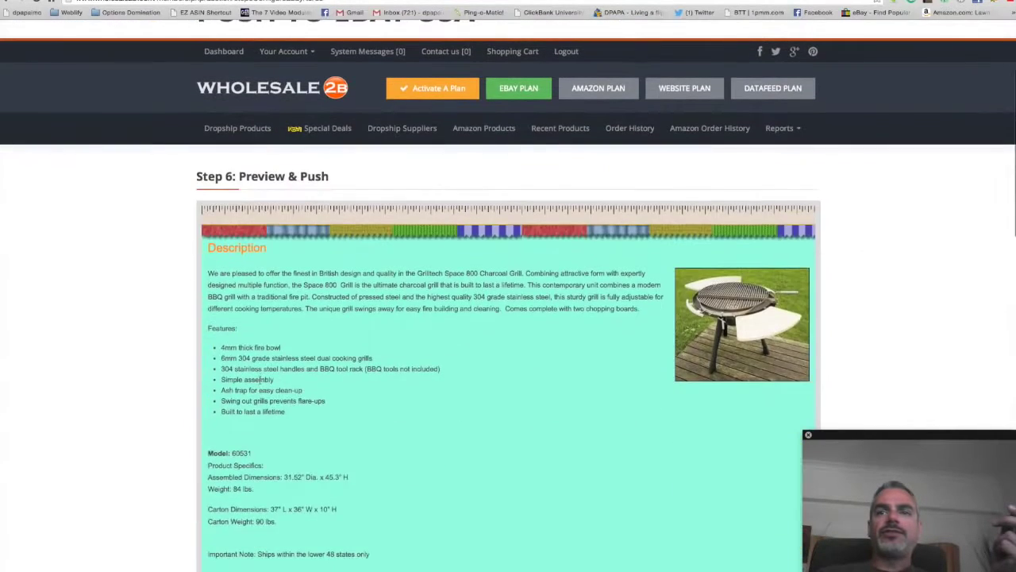
scroll(262, 385, down, 4)
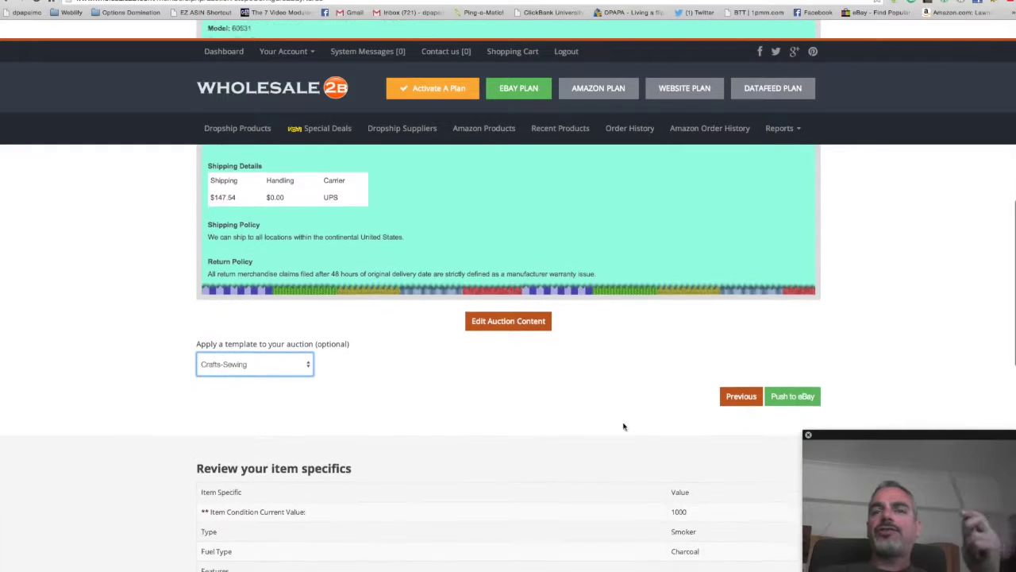
click(265, 345)
scroll(269, 381, down, 5)
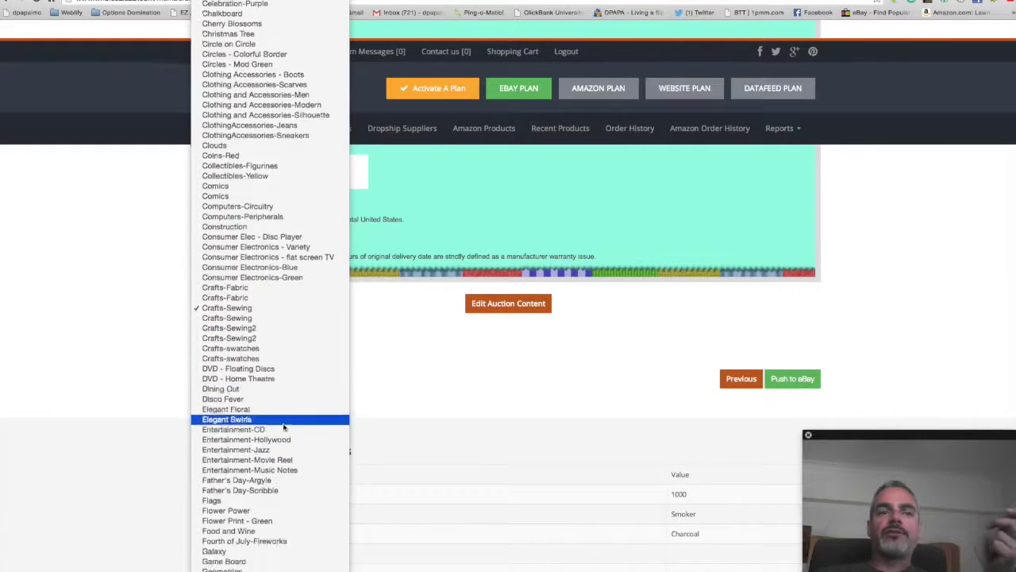
click(268, 386)
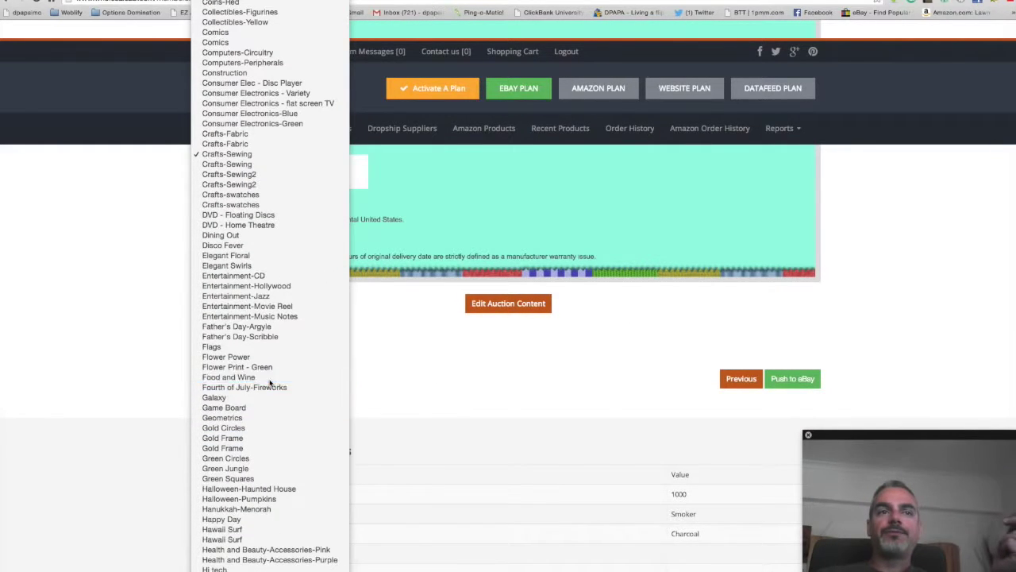
scroll(631, 387, down, 10)
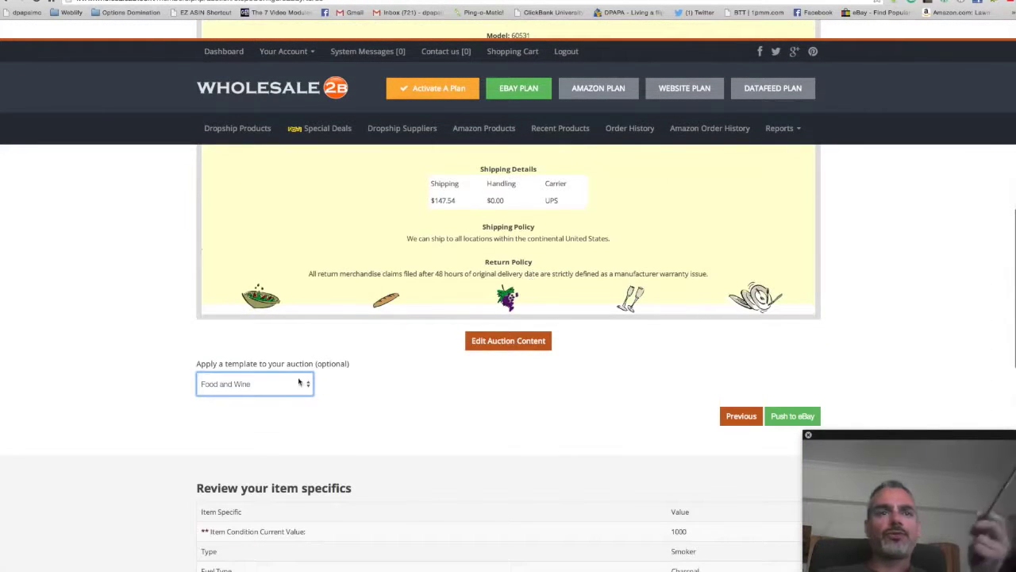
click(780, 423)
Step: Scroll through the Step 6 results page to review the duplicate-listing failure notice
scroll(370, 333, up, 4)
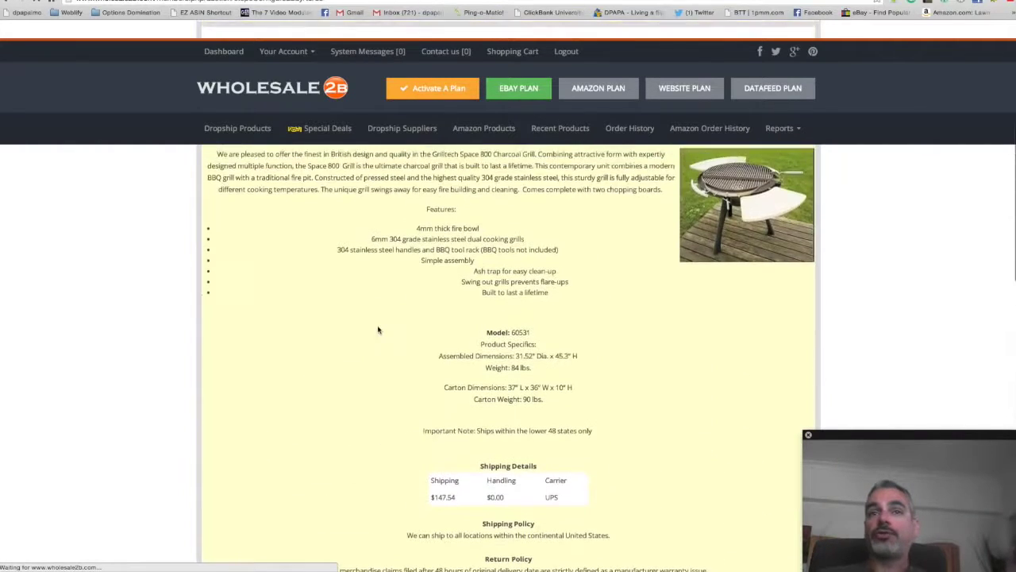
scroll(378, 330, down, 4)
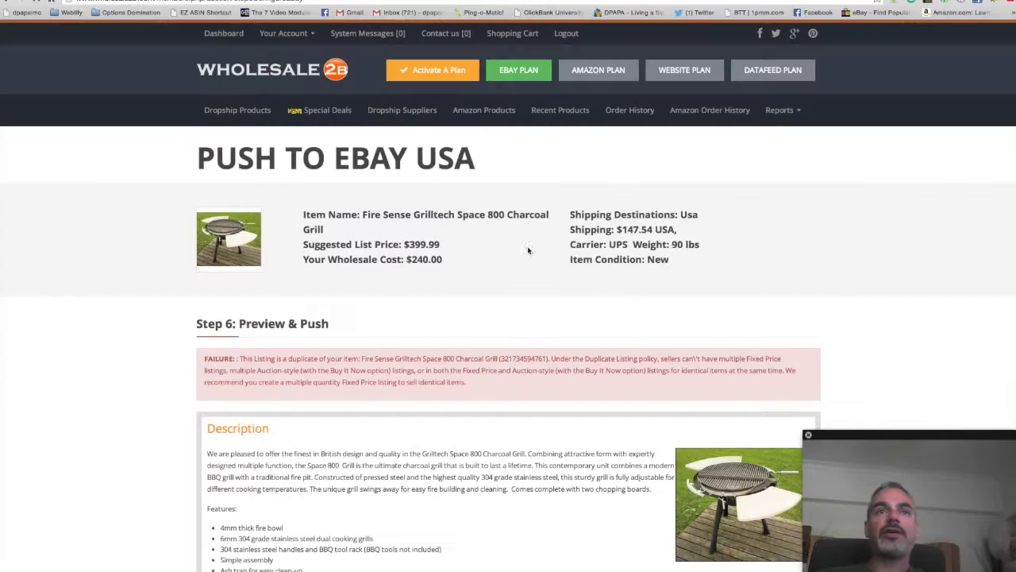
scroll(470, 290, down, 2)
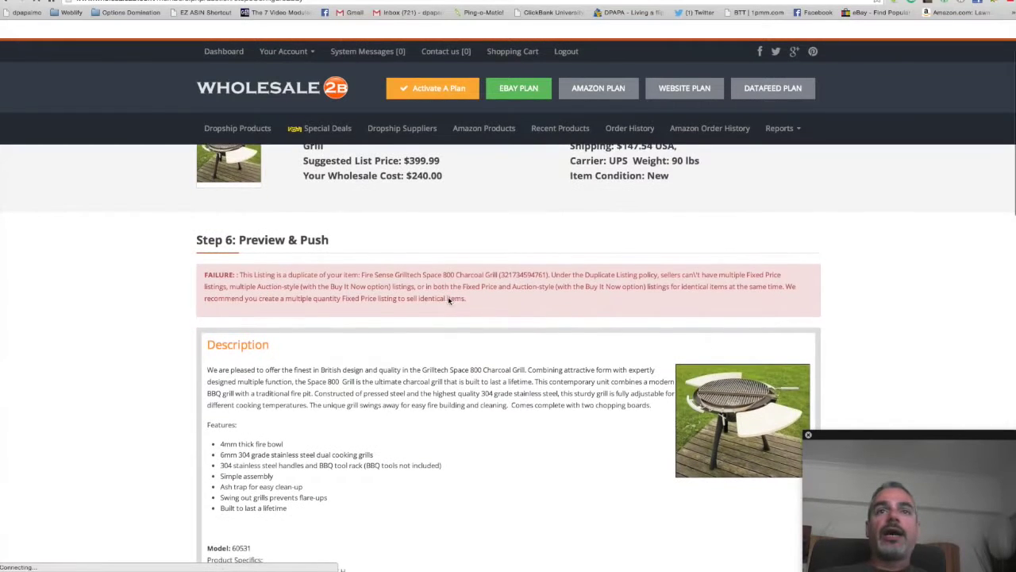
drag(455, 272, 425, 281)
scroll(425, 281, down, 1)
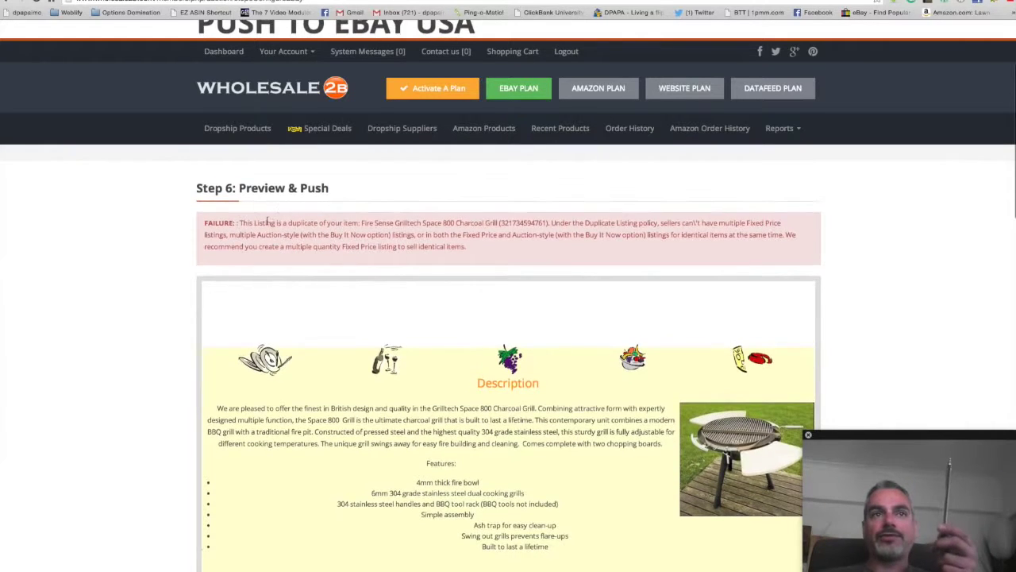
scroll(437, 274, down, 2)
scroll(436, 279, down, 3)
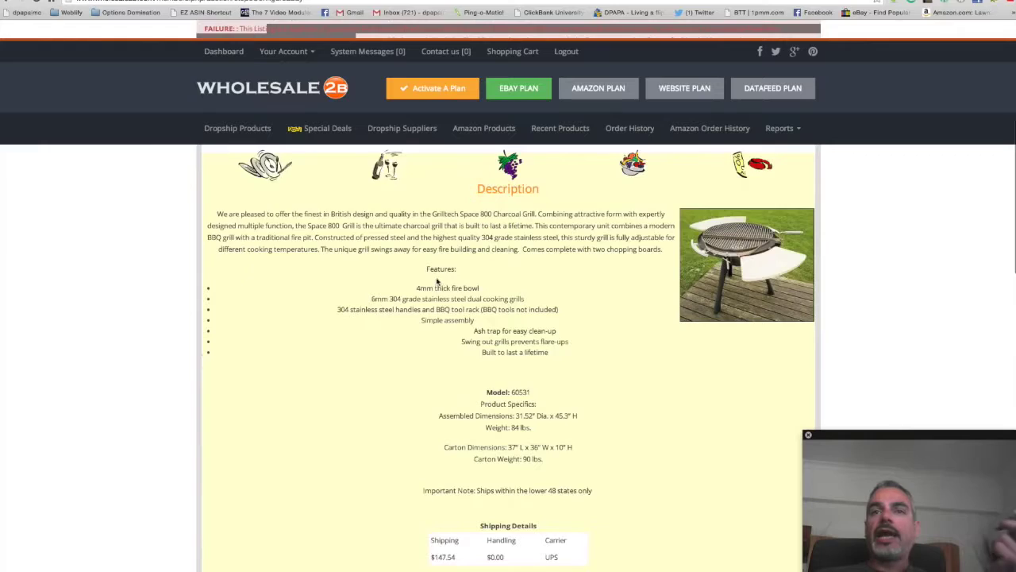
scroll(435, 280, down, 8)
scroll(611, 278, up, 1)
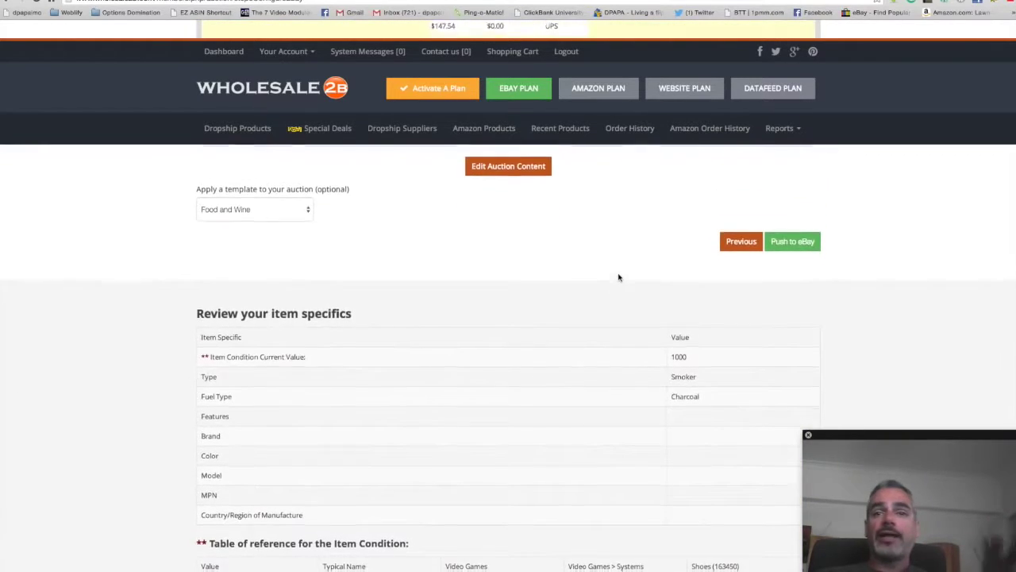
scroll(615, 278, down, 5)
scroll(618, 278, up, 15)
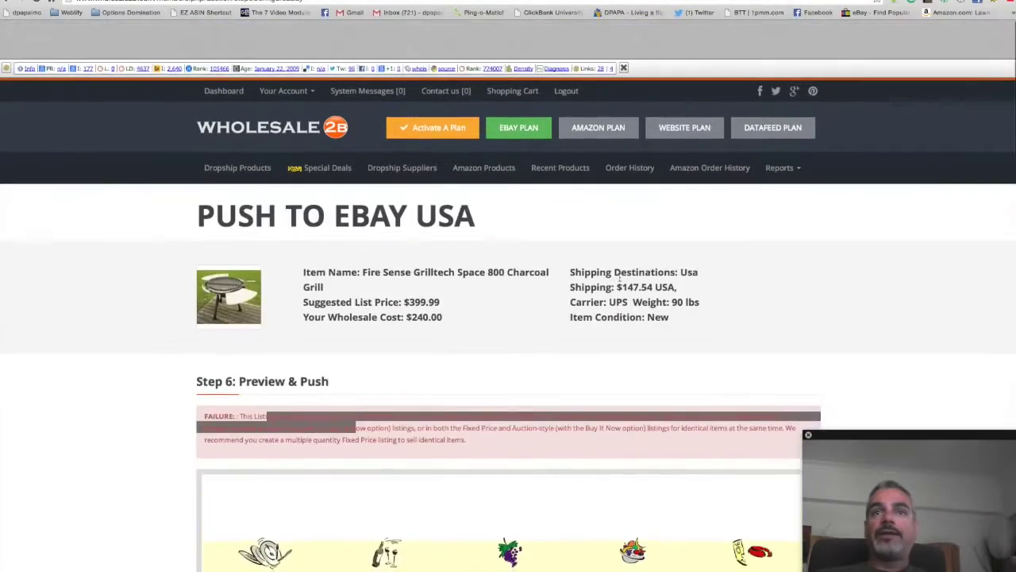
scroll(619, 279, down, 4)
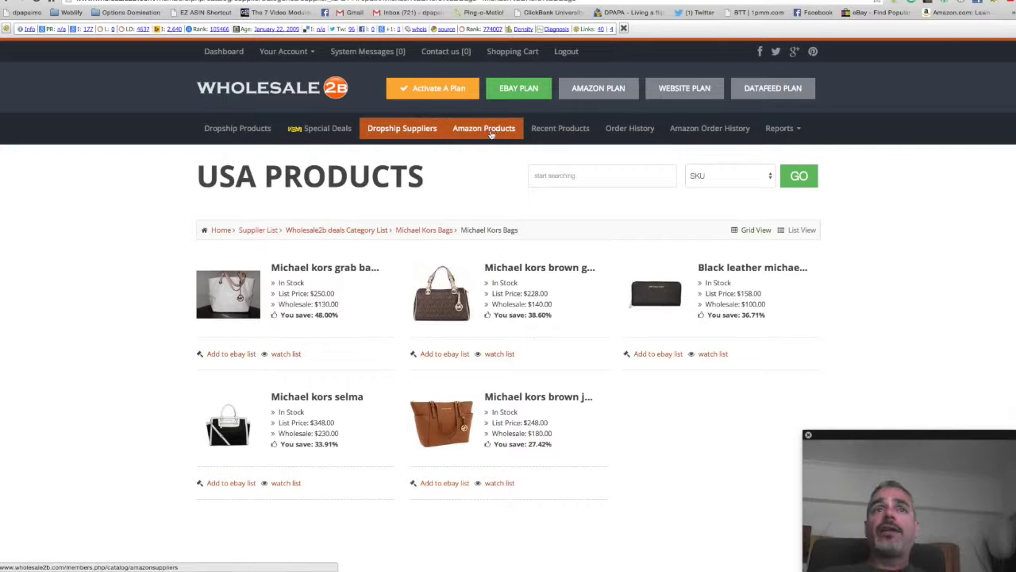
Step: Browse the USA Dropship Suppliers, then the Amazon Products list and the Amazon Plan page
click(414, 134)
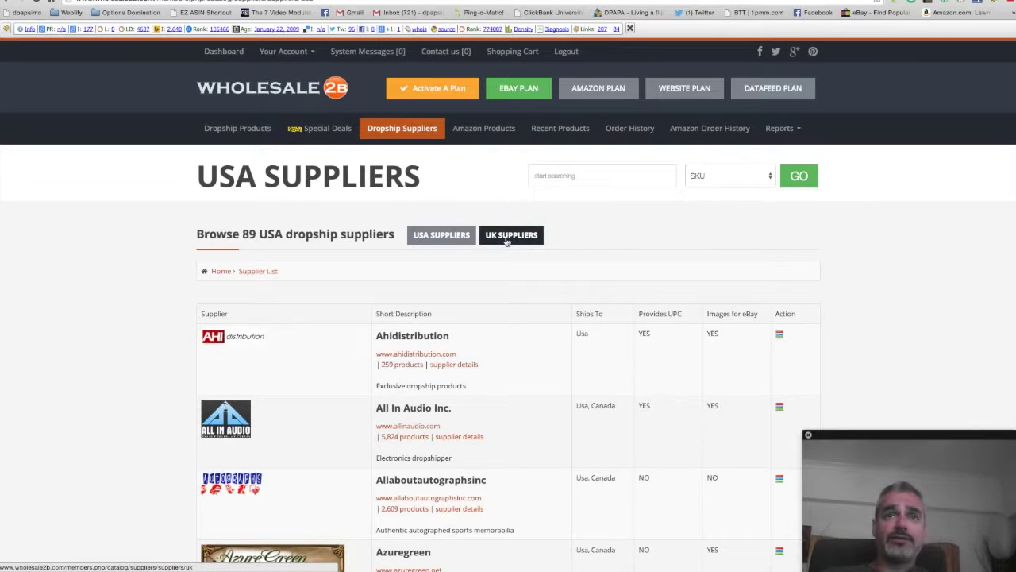
click(496, 133)
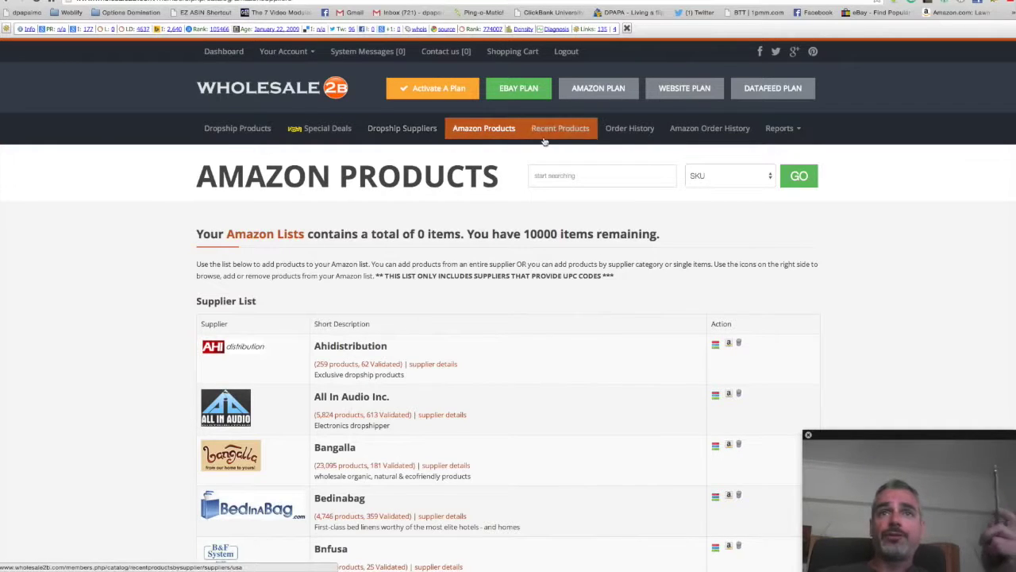
click(588, 92)
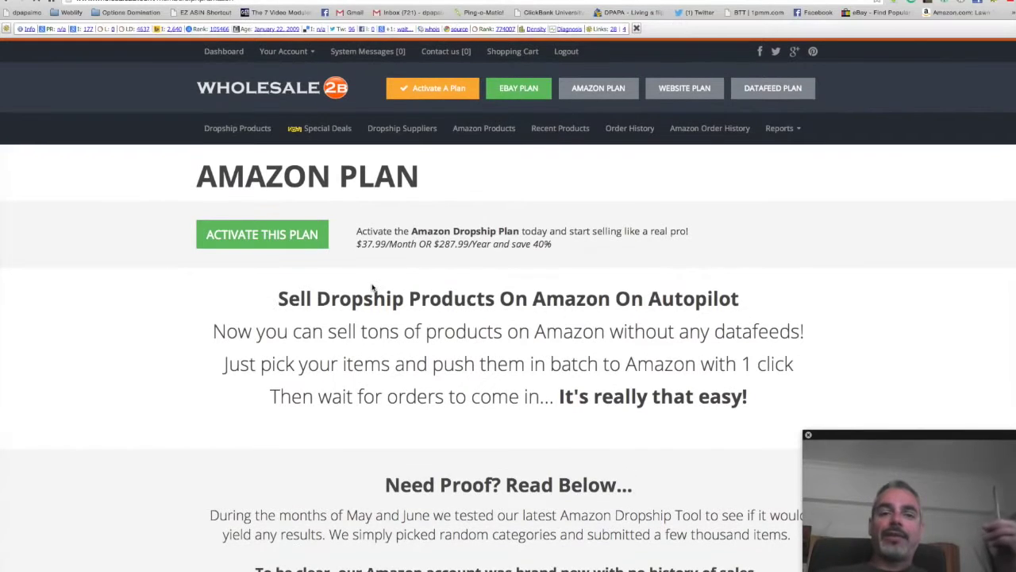
Step: Scroll the Amazon Plan page down to the Cool Fully Automated Features section
scroll(372, 289, down, 3)
scroll(367, 290, down, 3)
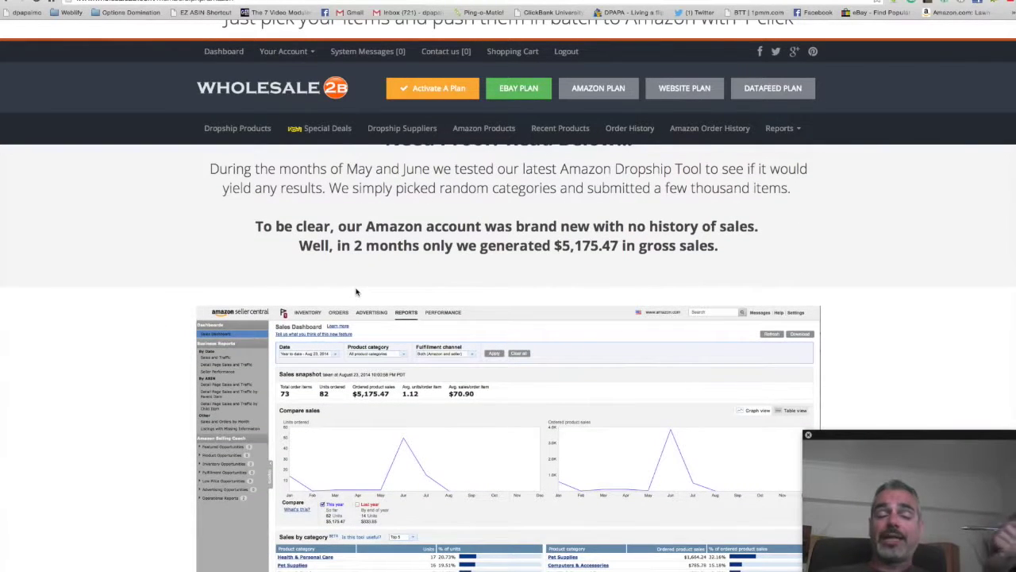
scroll(355, 292, down, 10)
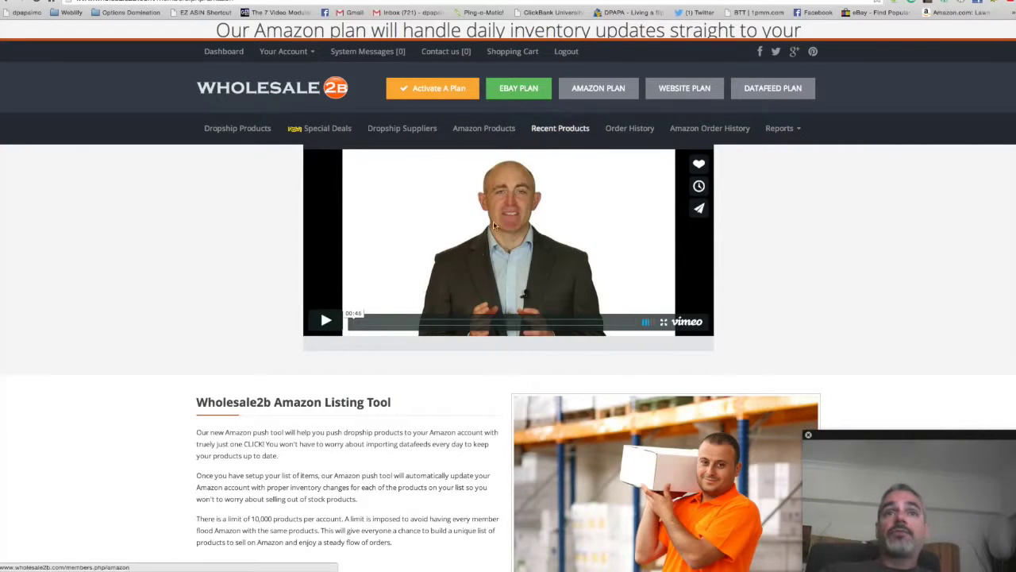
scroll(493, 226, up, 4)
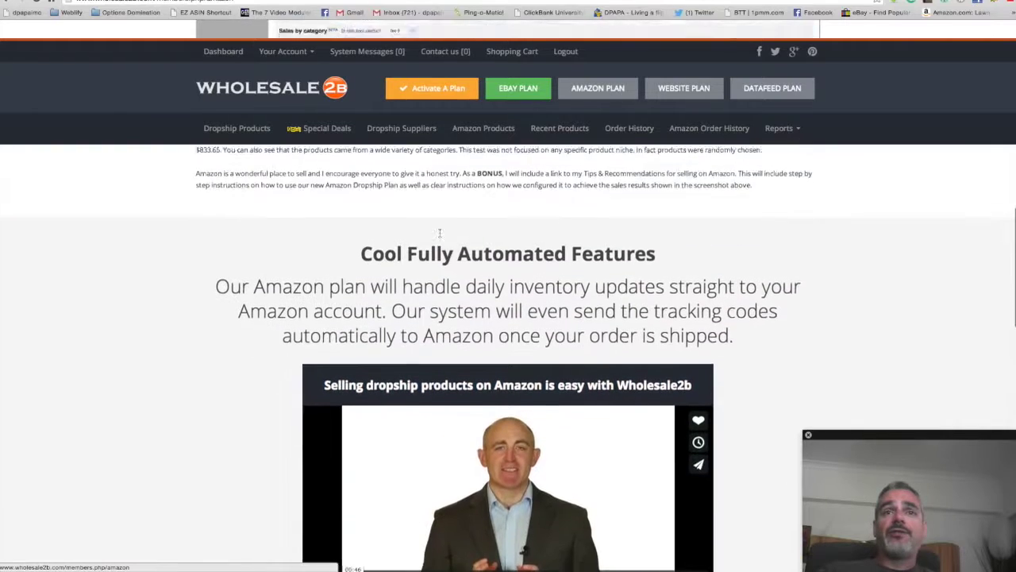
scroll(439, 232, down, 2)
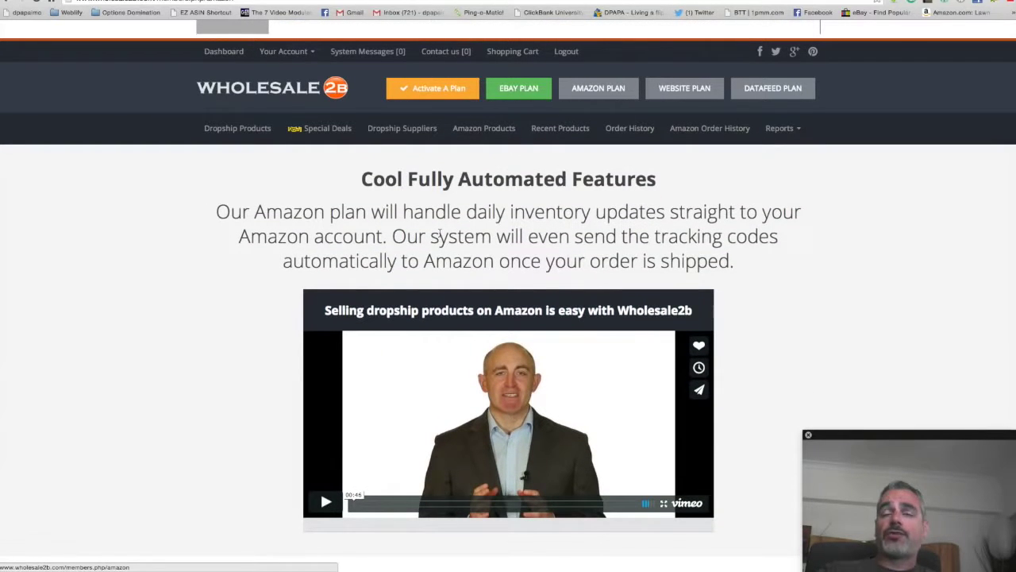